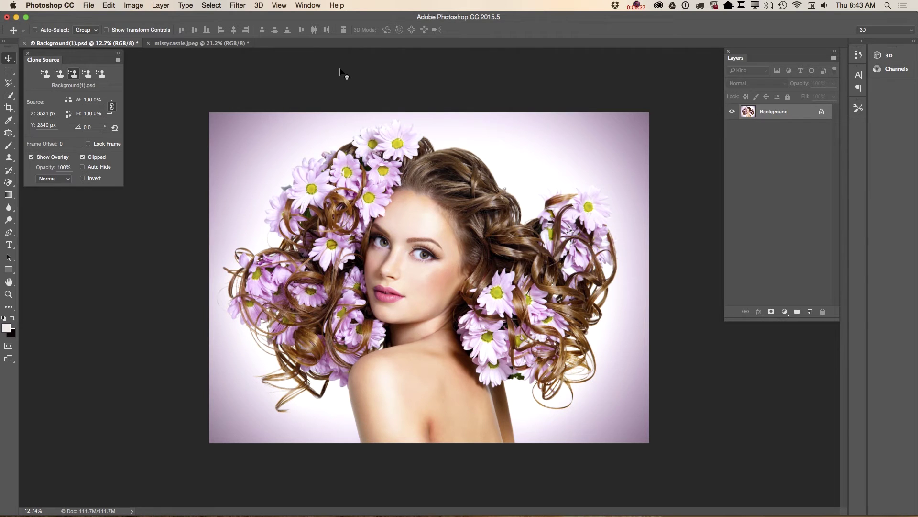
# Add a new empty layer above the Background of the flower portrait.
pyautogui.click(8, 294)
pyautogui.moveTo(406, 157); pyautogui.dragTo(455, 243)
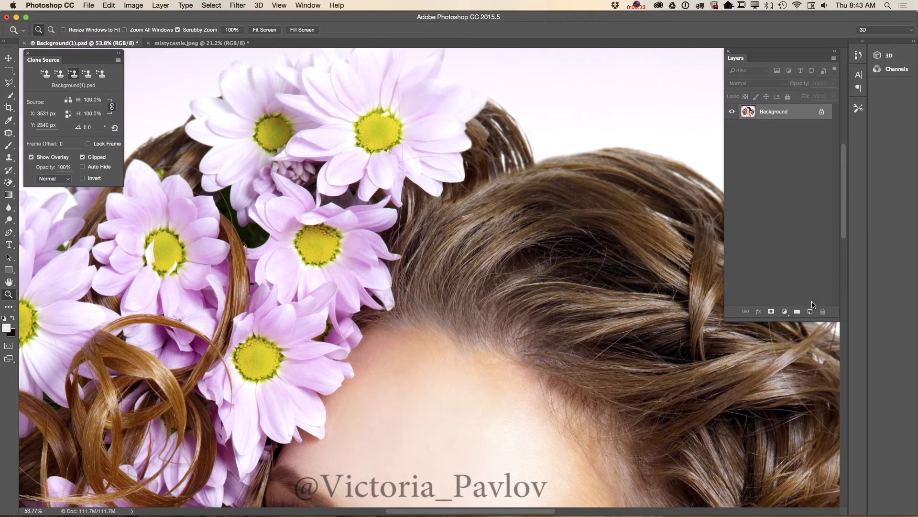
pyautogui.click(811, 311)
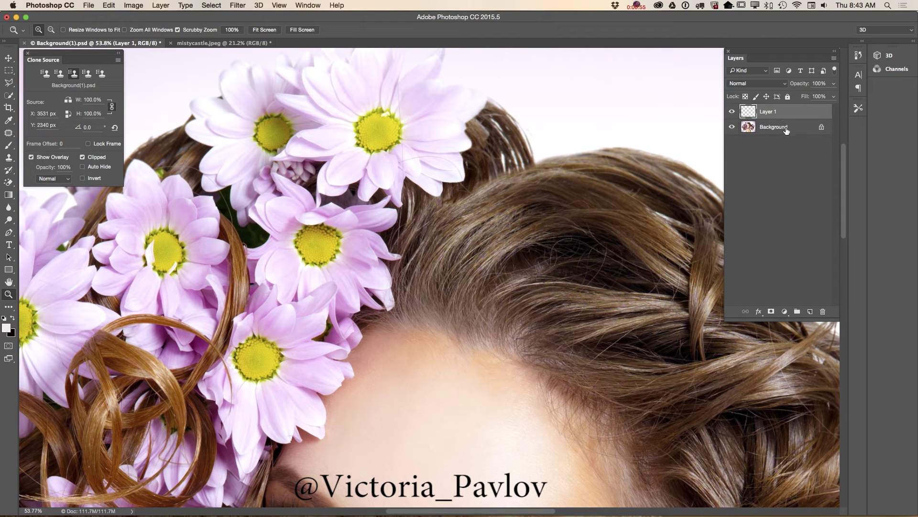
# Activate the Clone Stamp tool with sampling set to Current & Below.
pyautogui.click(9, 160)
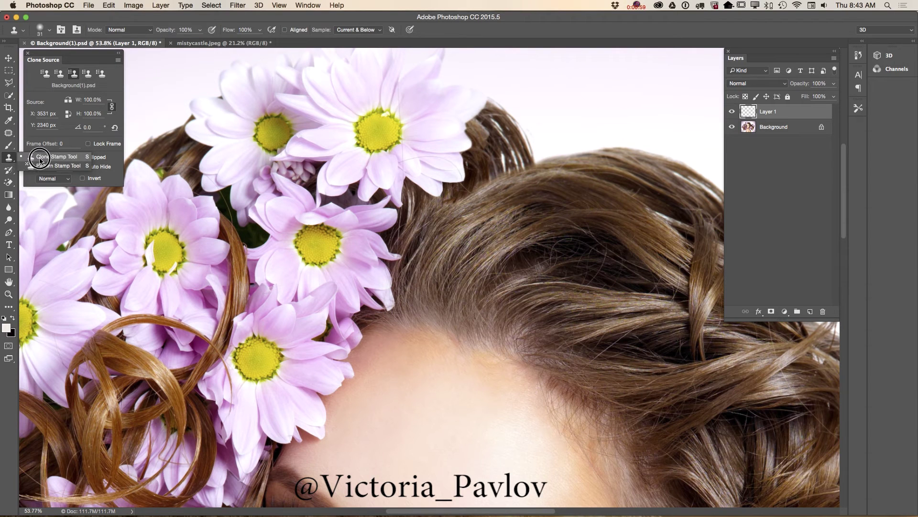
pyautogui.click(379, 31)
pyautogui.click(376, 30)
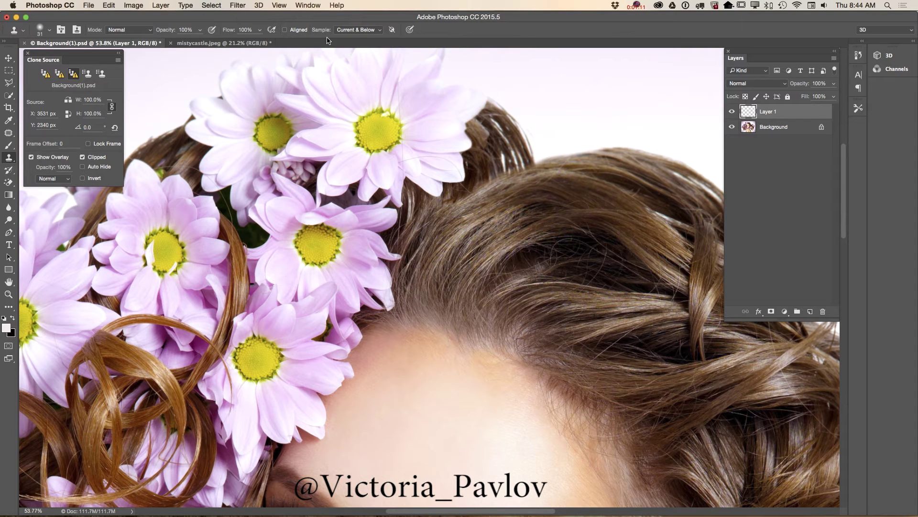
pyautogui.click(379, 32)
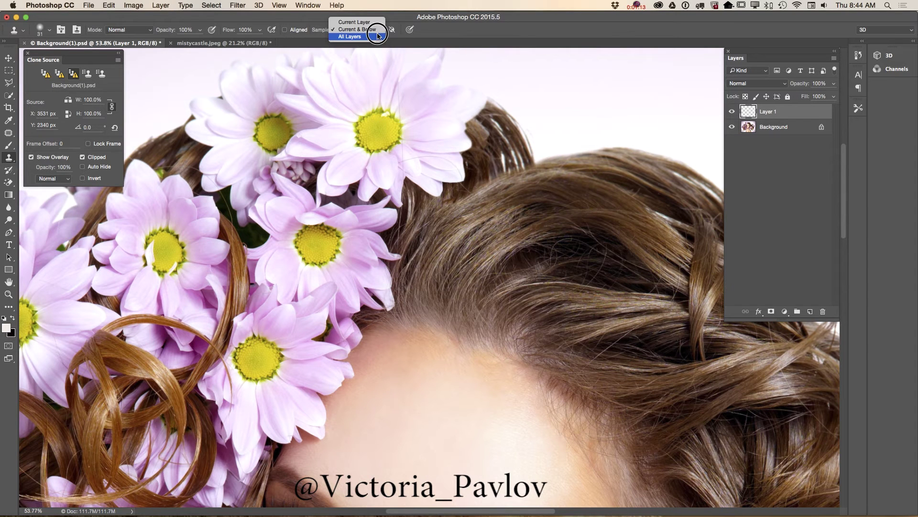
pyautogui.click(378, 30)
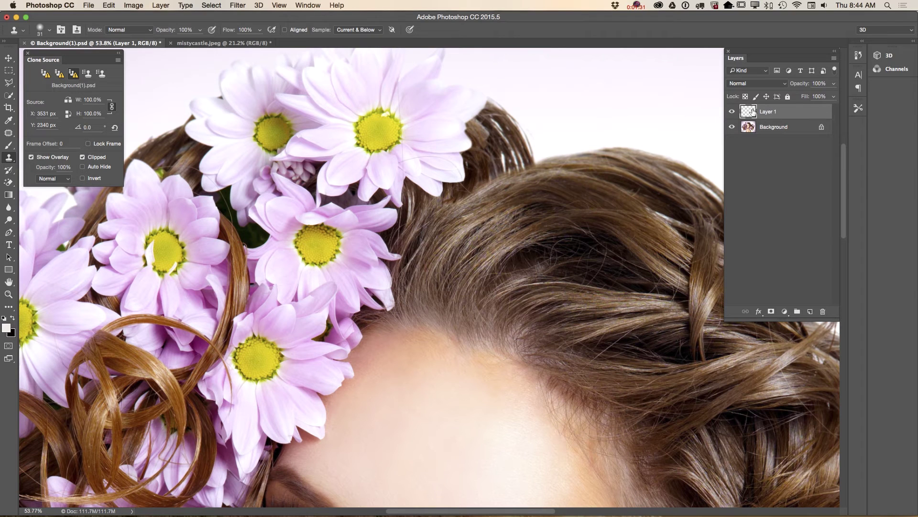
# Try the Clone Stamp's Current Layer and All Layers sampling, and return it to Current & Below.
pyautogui.click(372, 30)
pyautogui.click(372, 22)
pyautogui.click(375, 30)
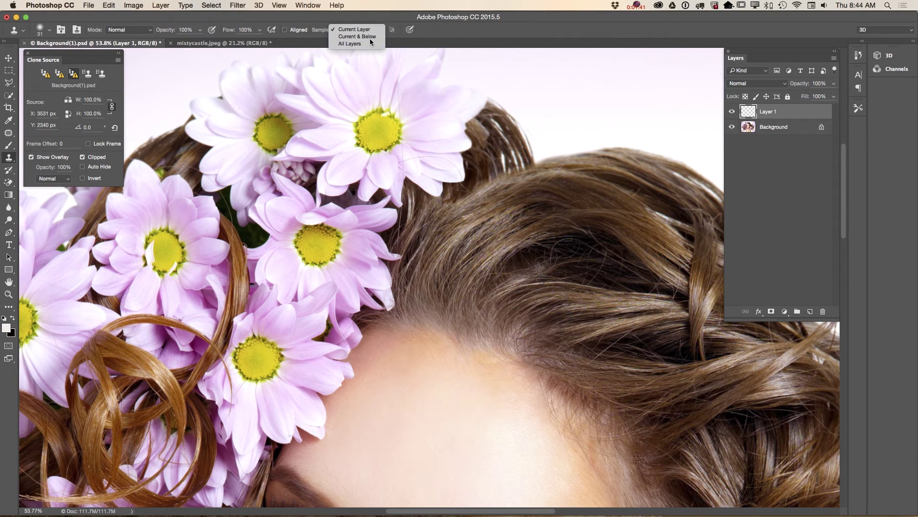
pyautogui.click(371, 44)
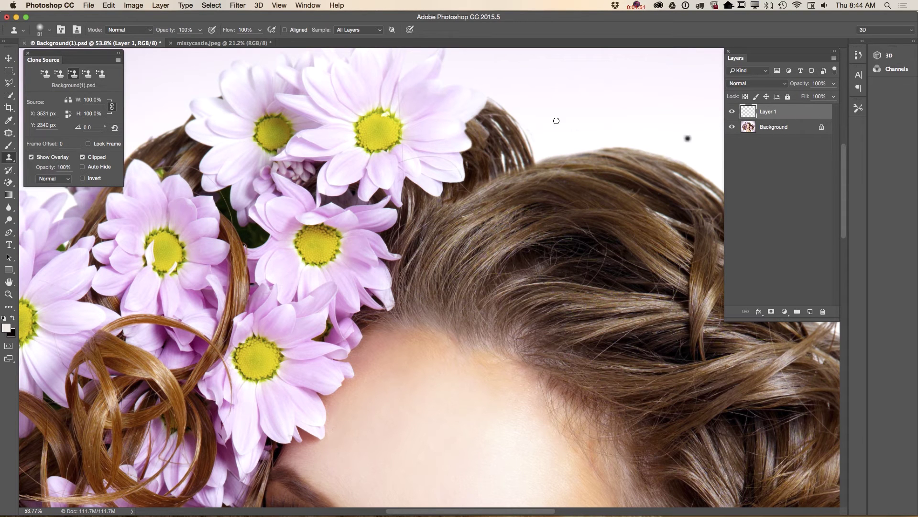
pyautogui.click(380, 31)
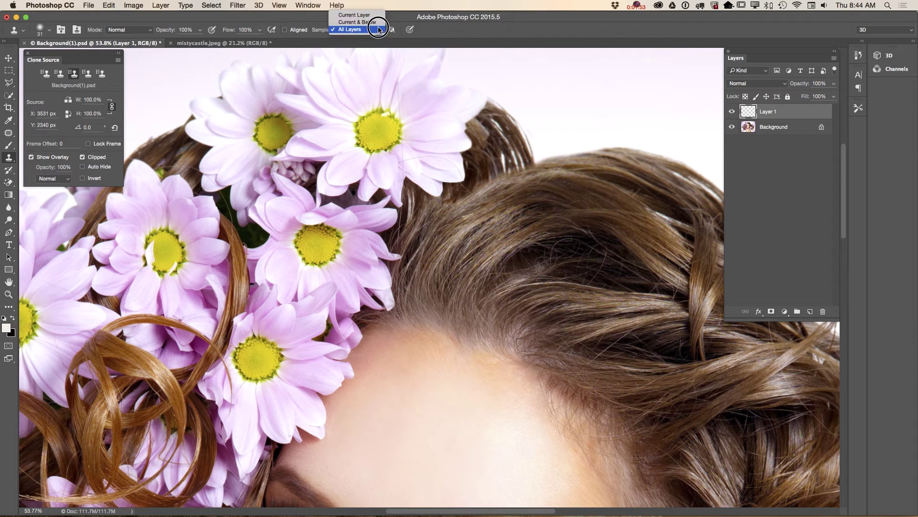
pyautogui.click(381, 22)
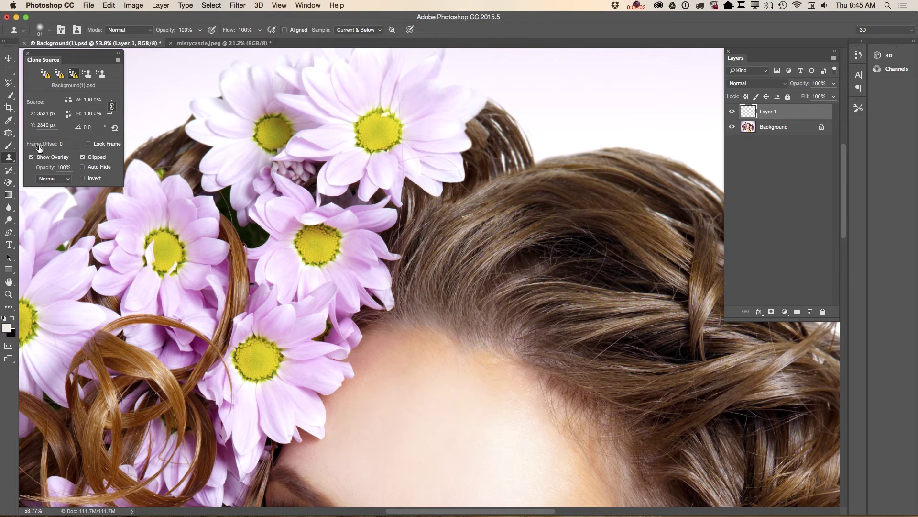
# With Aligned off, sample the center of the daisy nearest the hairline and clone it onto the upper hair on Layer 1.
pyautogui.keyDown('alt'); pyautogui.click(317, 244); pyautogui.keyUp('alt')
pyautogui.moveTo(557, 236)
pyautogui.mouseDown()
pyautogui.moveTo(528, 265)
pyautogui.moveTo(546, 235)
pyautogui.moveTo(523, 268)
pyautogui.moveTo(532, 231)
pyautogui.moveTo(516, 264)
pyautogui.moveTo(525, 228)
pyautogui.moveTo(514, 259)
pyautogui.moveTo(514, 223)
pyautogui.moveTo(505, 267)
pyautogui.moveTo(513, 251)
pyautogui.moveTo(536, 264)
pyautogui.moveTo(531, 257)
pyautogui.moveTo(533, 273)
pyautogui.moveTo(557, 238)
pyautogui.moveTo(541, 281)
pyautogui.moveTo(562, 240)
pyautogui.moveTo(544, 286)
pyautogui.moveTo(547, 242)
pyautogui.moveTo(531, 285)
pyautogui.mouseUp()
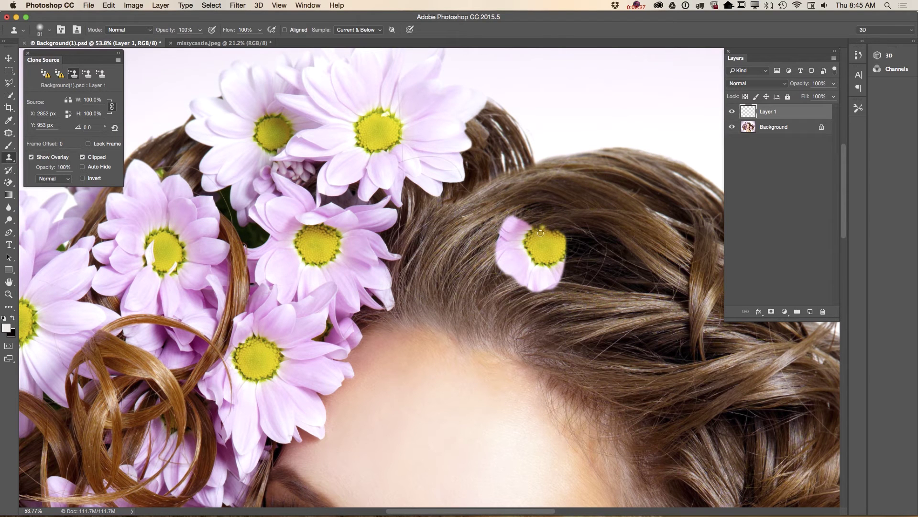
pyautogui.moveTo(543, 254)
pyautogui.mouseDown()
pyautogui.moveTo(552, 217)
pyautogui.moveTo(539, 250)
pyautogui.moveTo(547, 245)
pyautogui.moveTo(531, 224)
pyautogui.moveTo(534, 247)
pyautogui.moveTo(526, 220)
pyautogui.moveTo(503, 241)
pyautogui.moveTo(522, 240)
pyautogui.moveTo(528, 228)
pyautogui.moveTo(515, 268)
pyautogui.moveTo(563, 260)
pyautogui.moveTo(557, 234)
pyautogui.moveTo(549, 255)
pyautogui.moveTo(564, 258)
pyautogui.moveTo(550, 213)
pyautogui.moveTo(551, 257)
pyautogui.moveTo(554, 240)
pyautogui.moveTo(531, 224)
pyautogui.moveTo(532, 244)
pyautogui.moveTo(526, 230)
pyautogui.moveTo(533, 240)
pyautogui.moveTo(546, 223)
pyautogui.moveTo(562, 250)
pyautogui.mouseUp()
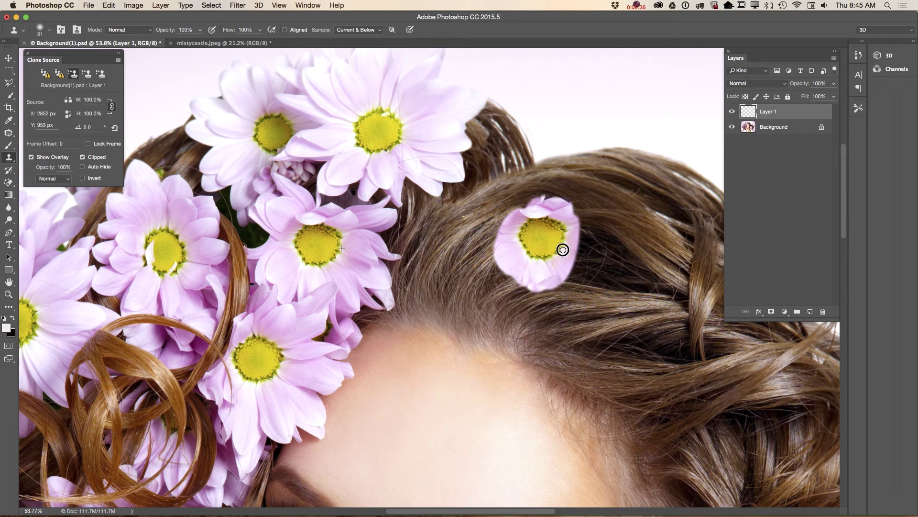
# Turn on Aligned, resample the same daisy center and clone a second daisy onto the hair beside the forehead.
pyautogui.click(285, 30)
pyautogui.keyDown('alt'); pyautogui.click(317, 244); pyautogui.keyUp('alt')
pyautogui.moveTo(592, 369)
pyautogui.mouseDown()
pyautogui.moveTo(568, 389)
pyautogui.moveTo(581, 365)
pyautogui.moveTo(562, 391)
pyautogui.moveTo(569, 356)
pyautogui.moveTo(574, 389)
pyautogui.moveTo(585, 379)
pyautogui.moveTo(573, 400)
pyautogui.moveTo(595, 366)
pyautogui.moveTo(575, 401)
pyautogui.moveTo(580, 412)
pyautogui.moveTo(598, 367)
pyautogui.moveTo(587, 418)
pyautogui.moveTo(607, 365)
pyautogui.moveTo(594, 381)
pyautogui.moveTo(597, 411)
pyautogui.mouseUp()
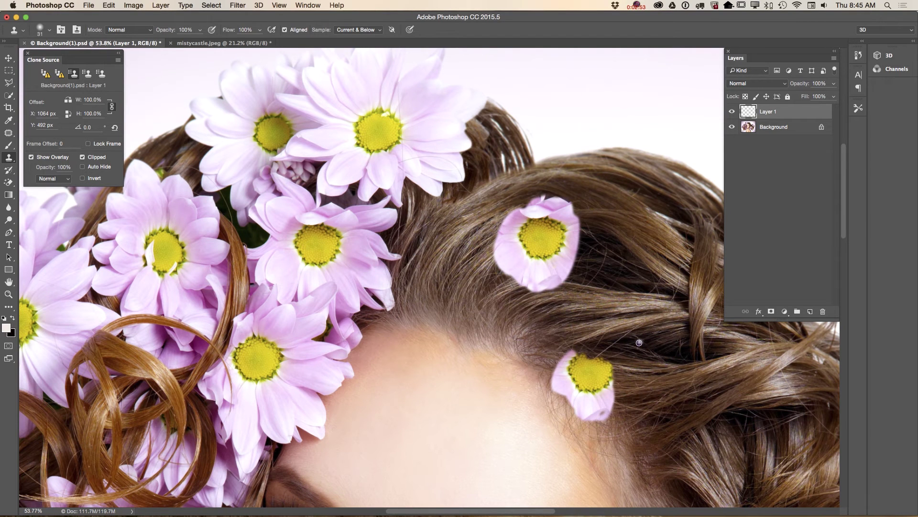
pyautogui.moveTo(594, 385)
pyautogui.mouseDown()
pyautogui.moveTo(582, 356)
pyautogui.moveTo(580, 375)
pyautogui.moveTo(579, 349)
pyautogui.moveTo(567, 362)
pyautogui.moveTo(573, 371)
pyautogui.moveTo(568, 354)
pyautogui.moveTo(546, 384)
pyautogui.moveTo(561, 348)
pyautogui.moveTo(546, 369)
pyautogui.moveTo(590, 356)
pyautogui.moveTo(584, 376)
pyautogui.moveTo(595, 362)
pyautogui.moveTo(624, 367)
pyautogui.moveTo(598, 383)
pyautogui.moveTo(609, 397)
pyautogui.moveTo(624, 381)
pyautogui.moveTo(561, 406)
pyautogui.moveTo(588, 362)
pyautogui.moveTo(557, 402)
pyautogui.moveTo(600, 354)
pyautogui.moveTo(547, 376)
pyautogui.moveTo(581, 335)
pyautogui.moveTo(571, 372)
pyautogui.moveTo(603, 333)
pyautogui.moveTo(616, 345)
pyautogui.moveTo(611, 376)
pyautogui.moveTo(632, 371)
pyautogui.moveTo(622, 399)
pyautogui.moveTo(601, 388)
pyautogui.mouseUp()
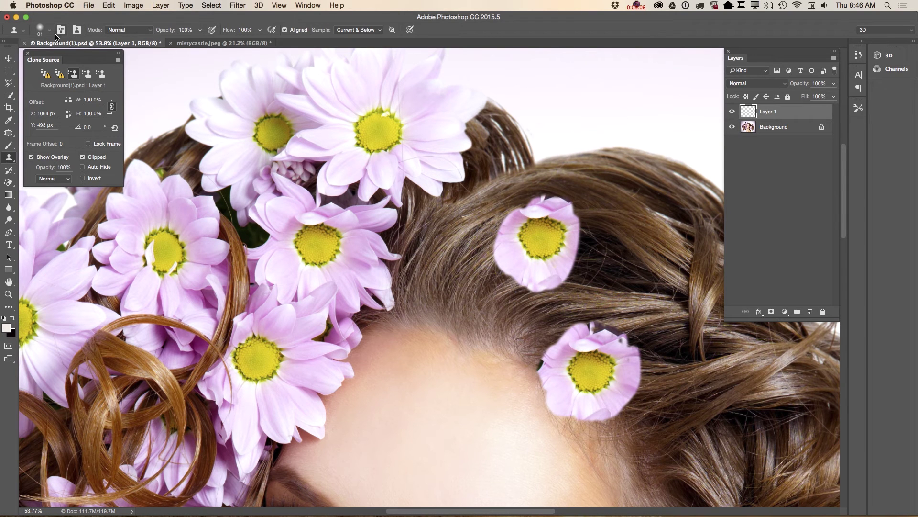
# Extend the lower cloned daisy toward the forehead with the aligned Clone Stamp, including the petals and dark leaf beside it.
pyautogui.click(40, 30)
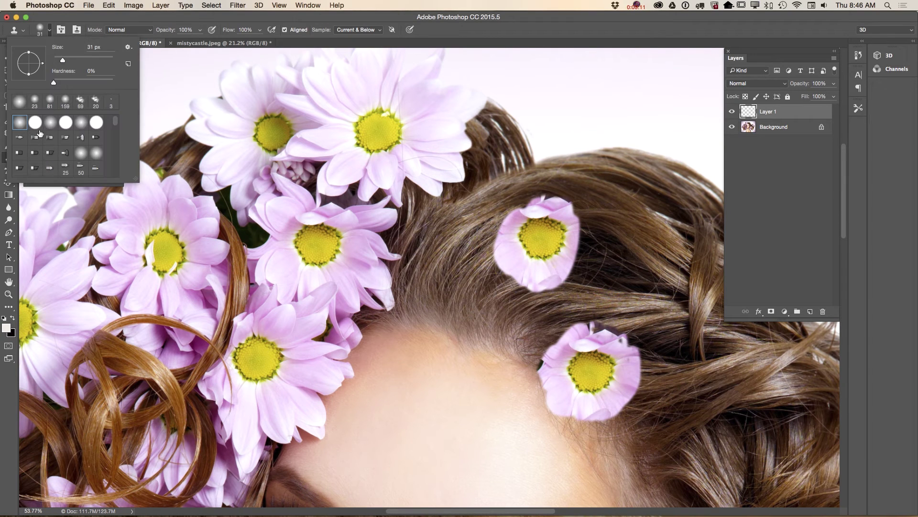
pyautogui.click(41, 34)
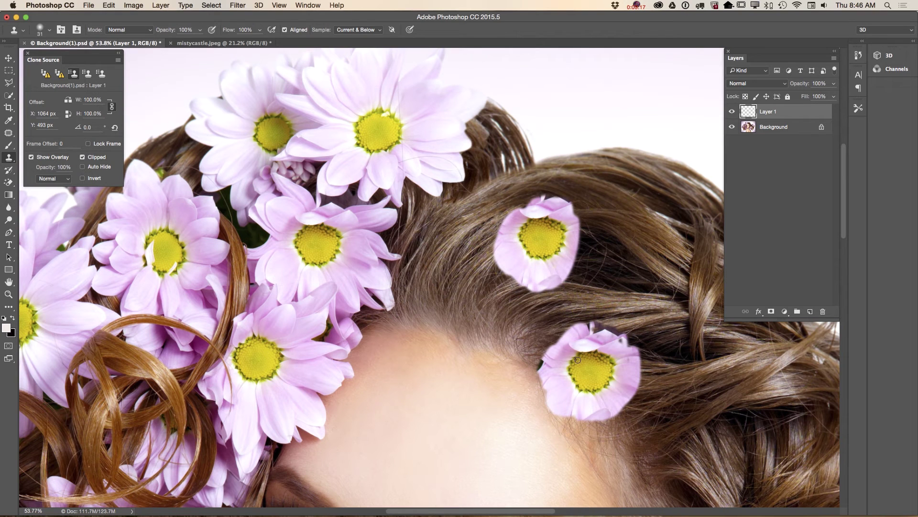
pyautogui.moveTo(530, 384)
pyautogui.mouseDown()
pyautogui.moveTo(528, 356)
pyautogui.moveTo(518, 374)
pyautogui.moveTo(543, 372)
pyautogui.mouseUp()
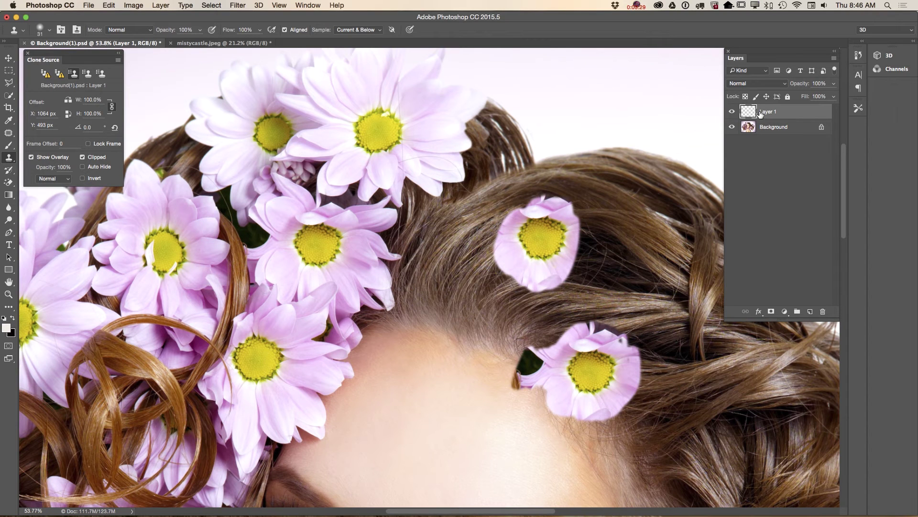
# Add a layer mask to Layer 1 and hide the dark leaf beside the lower daisy with a soft black 20 px brush.
pyautogui.click(771, 312)
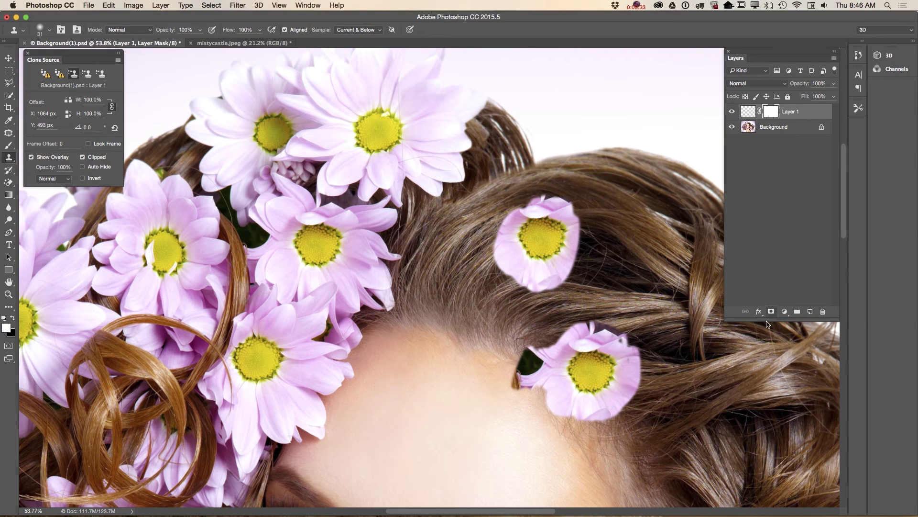
pyautogui.moveTo(6, 145); pyautogui.dragTo(47, 139)
pyautogui.click(13, 318)
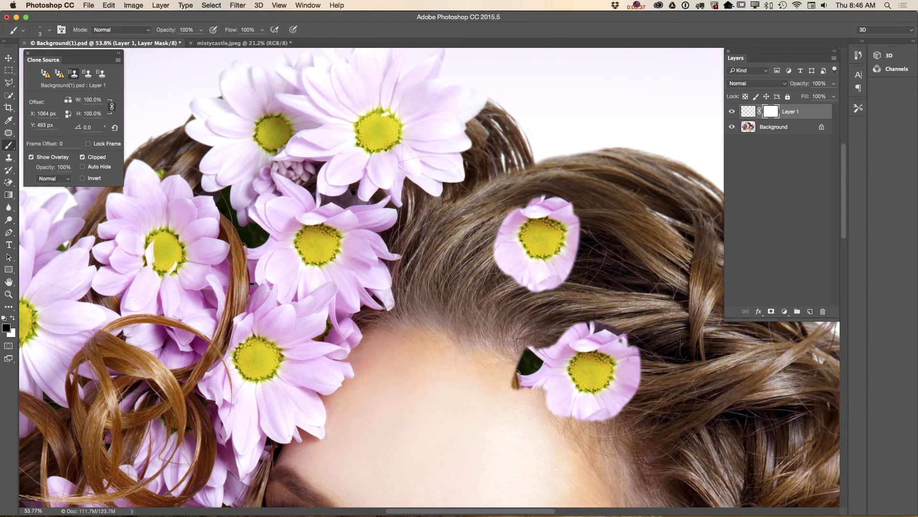
pyautogui.rightClick(473, 329)
pyautogui.click(526, 354)
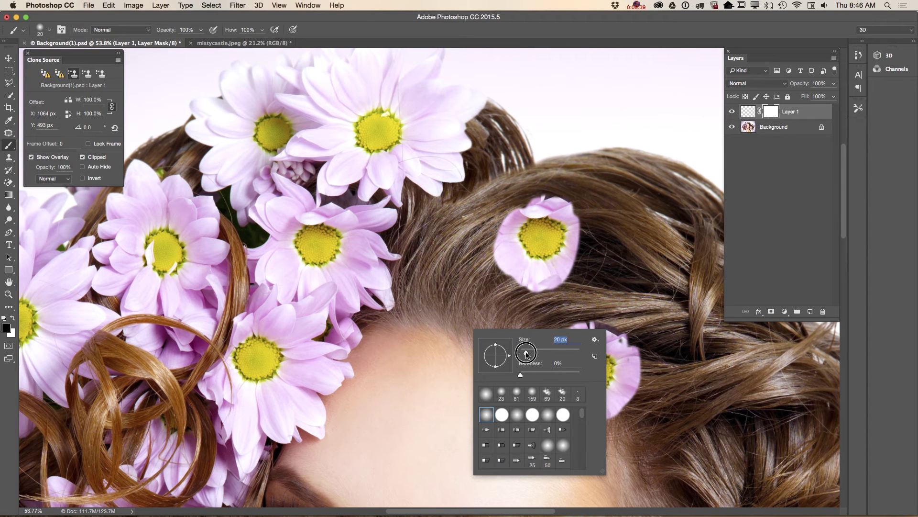
pyautogui.press('Return')
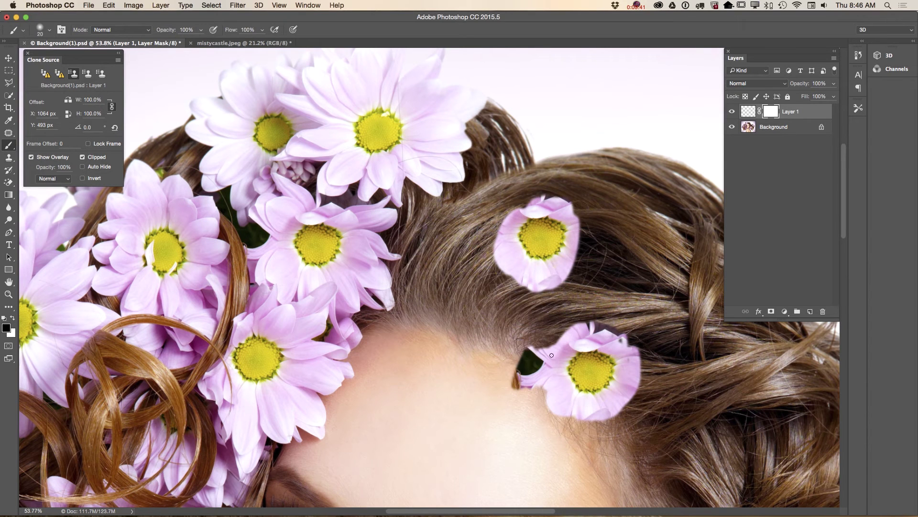
pyautogui.moveTo(524, 369)
pyautogui.mouseDown()
pyautogui.moveTo(523, 349)
pyautogui.moveTo(539, 360)
pyautogui.moveTo(515, 372)
pyautogui.moveTo(525, 371)
pyautogui.moveTo(512, 381)
pyautogui.moveTo(525, 387)
pyautogui.moveTo(514, 386)
pyautogui.moveTo(535, 369)
pyautogui.mouseUp()
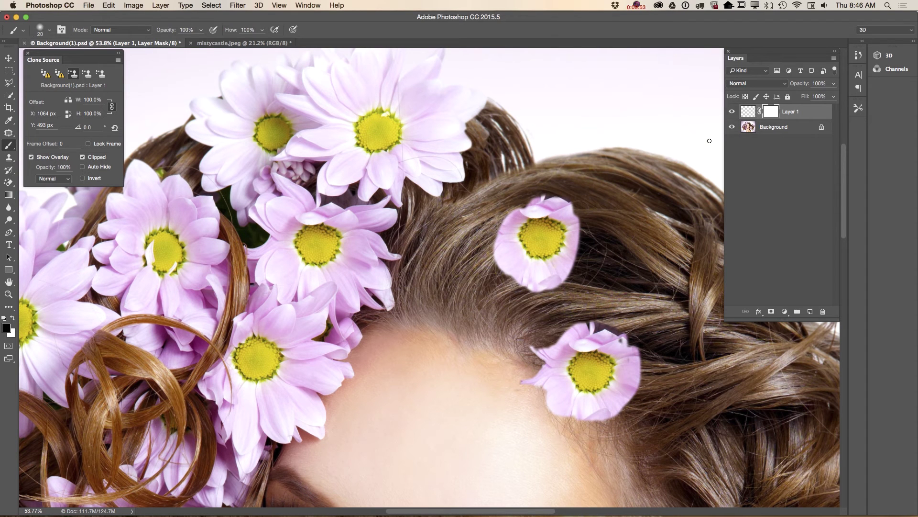
# Rotate Layer 1's two cloned daisies by about -61° with Free Transform.
pyautogui.click(752, 112)
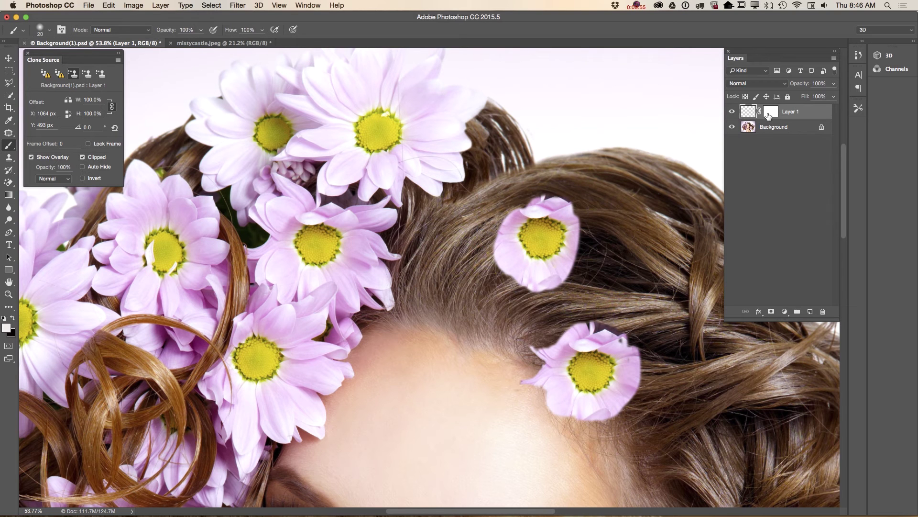
pyautogui.click(110, 6)
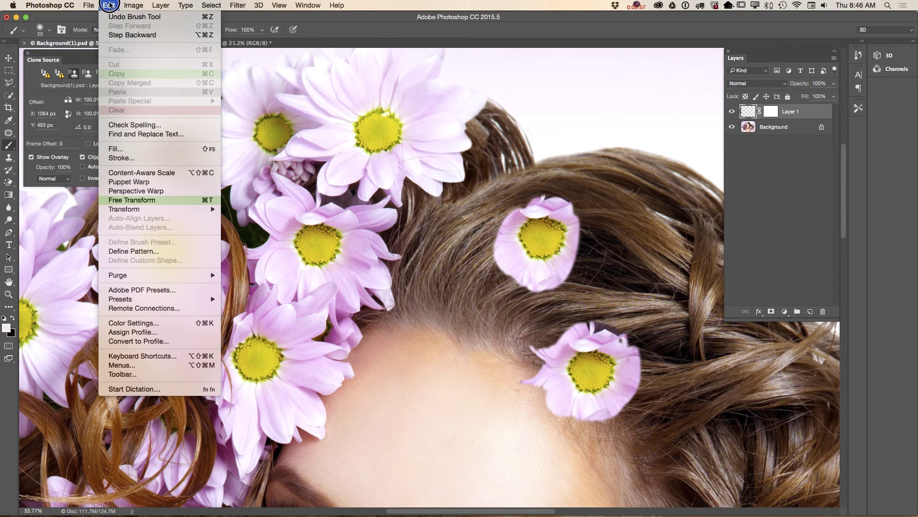
pyautogui.click(139, 200)
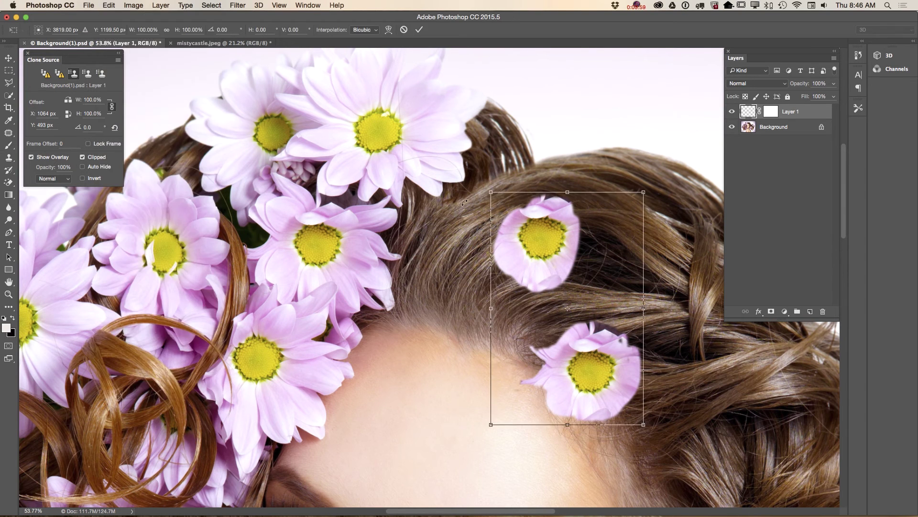
pyautogui.moveTo(444, 193); pyautogui.dragTo(407, 361)
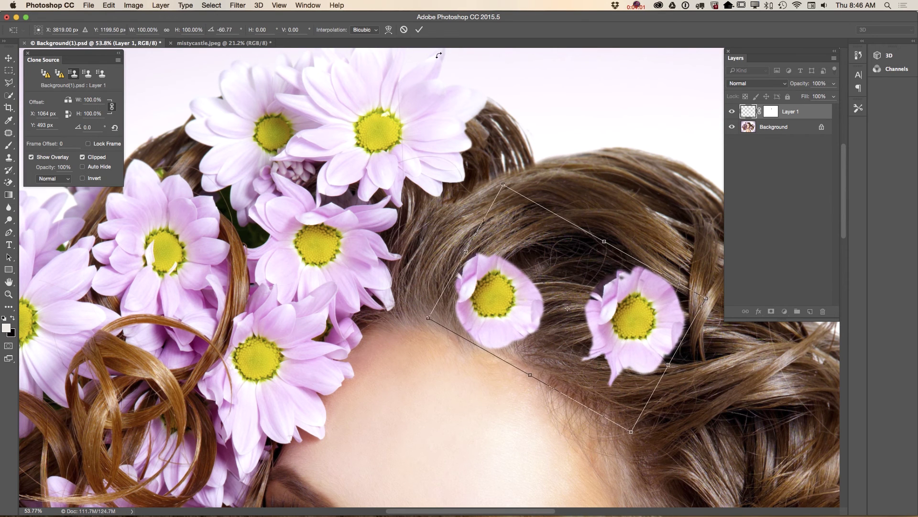
pyautogui.click(418, 30)
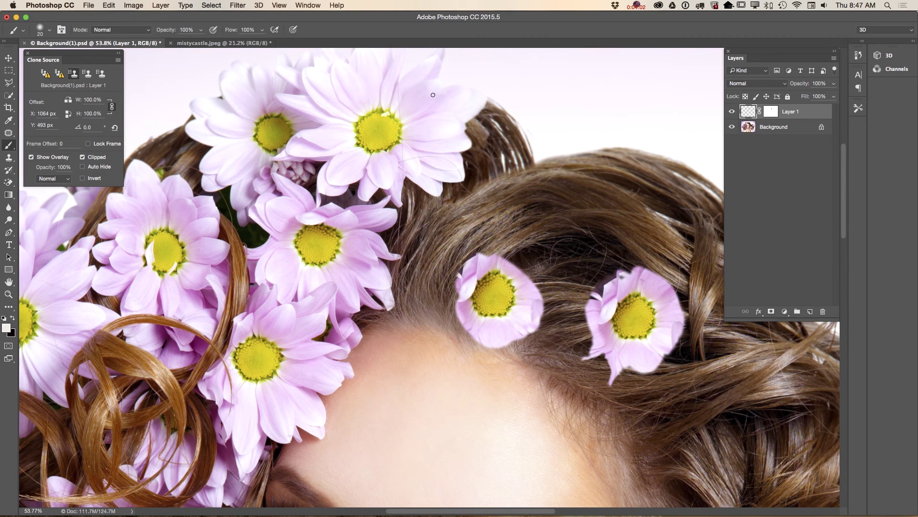
# Move the rotated daisies slightly upward in the hair above the forehead.
pyautogui.click(8, 58)
pyautogui.moveTo(536, 320)
pyautogui.mouseDown()
pyautogui.moveTo(498, 297)
pyautogui.moveTo(549, 289)
pyautogui.moveTo(493, 280)
pyautogui.moveTo(549, 283)
pyautogui.moveTo(539, 276)
pyautogui.mouseUp()
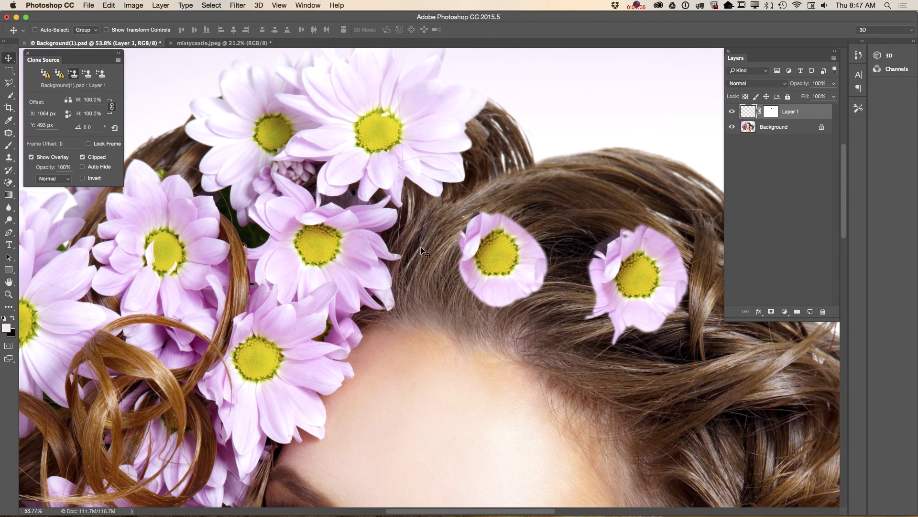
pyautogui.click(9, 295)
pyautogui.moveTo(371, 270); pyautogui.dragTo(315, 242)
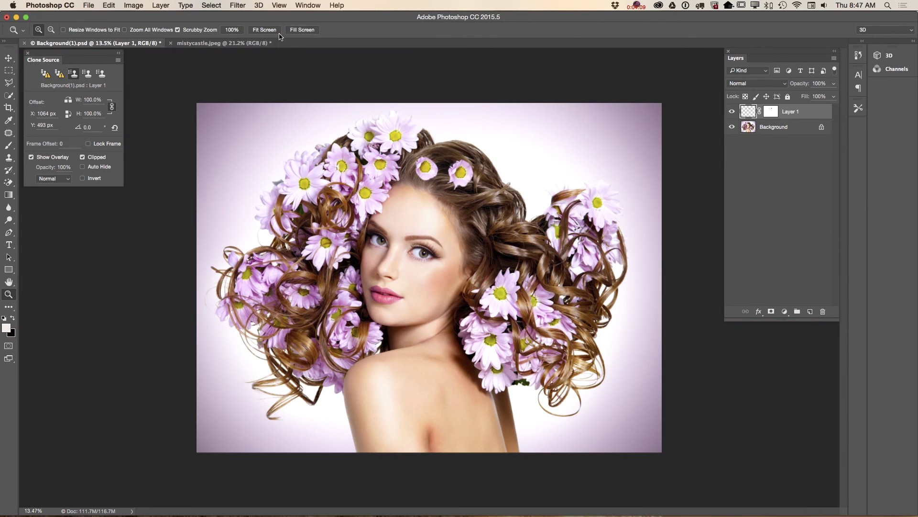
# Switch to mistycastle.jpeg and add a new empty layer above its Background for retouching the birds.
pyautogui.click(222, 42)
pyautogui.moveTo(521, 148); pyautogui.dragTo(341, 249)
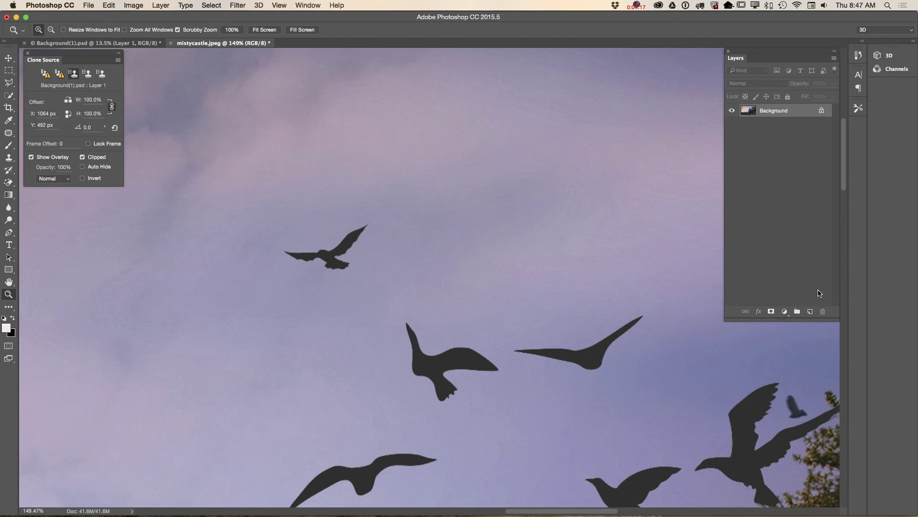
pyautogui.click(810, 311)
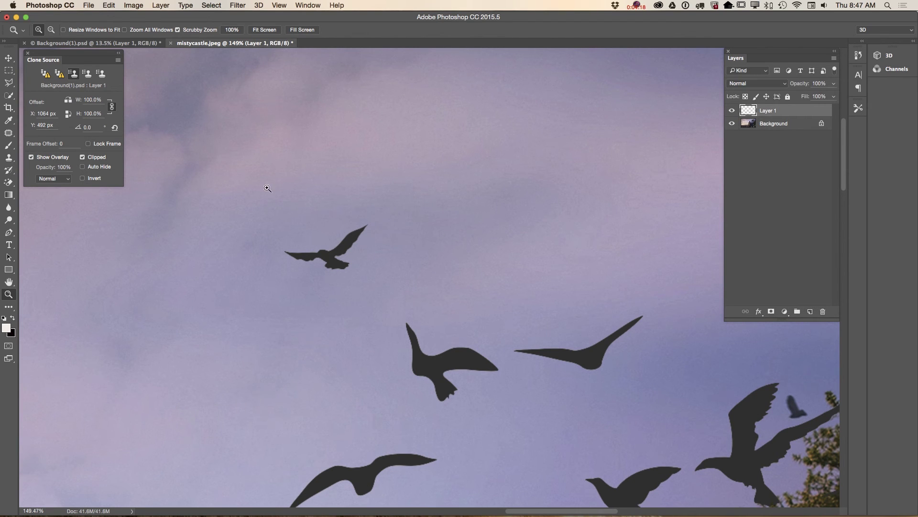
# Remove the uppermost bird by cloning nearby sky over it on the new layer, with Aligned on and sampling Current & Below.
pyautogui.click(9, 157)
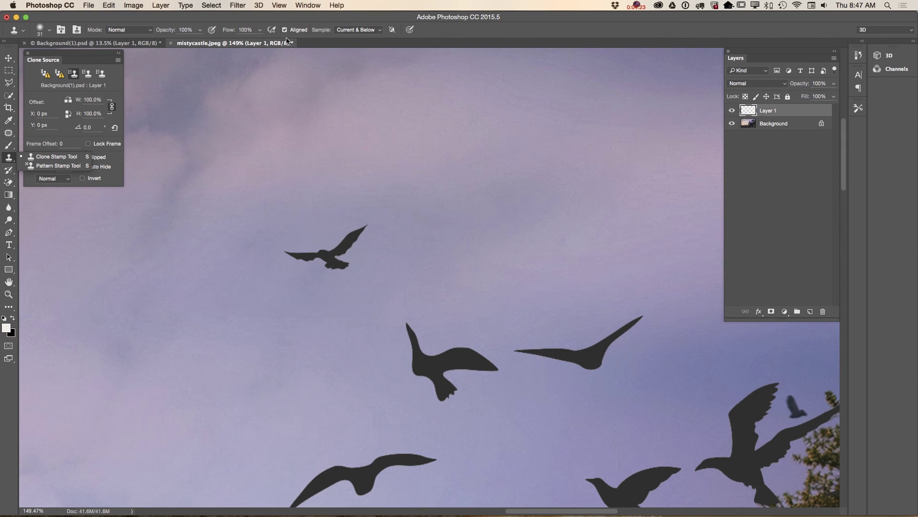
pyautogui.click(376, 32)
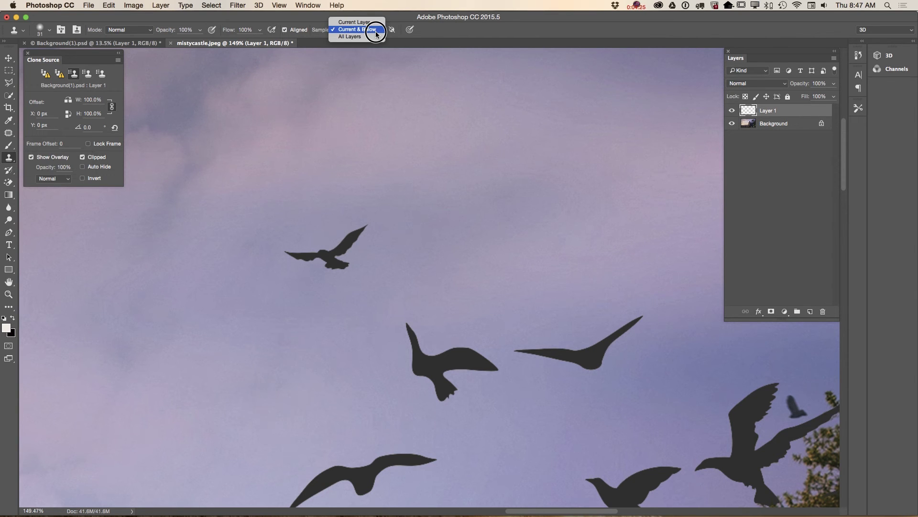
pyautogui.click(376, 32)
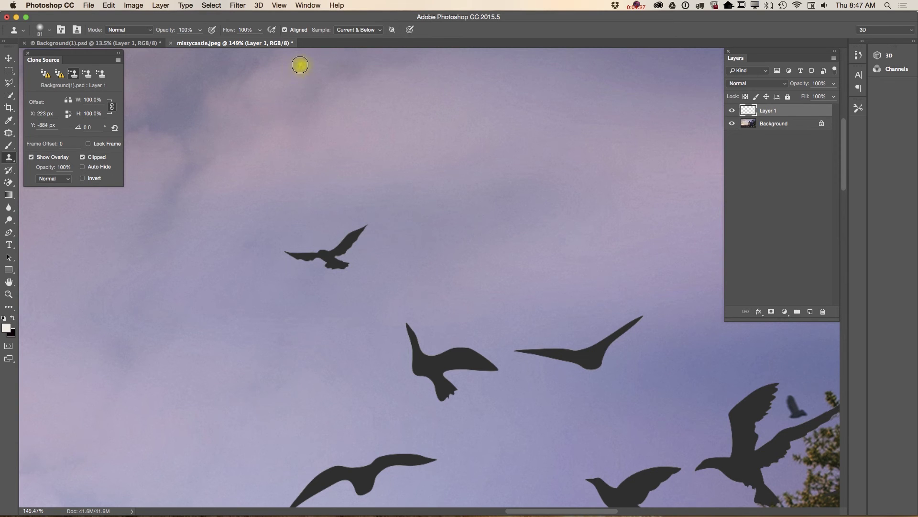
pyautogui.keyDown('alt'); pyautogui.click(316, 223); pyautogui.keyUp('alt')
pyautogui.moveTo(308, 239)
pyautogui.mouseDown()
pyautogui.moveTo(287, 253)
pyautogui.moveTo(328, 254)
pyautogui.moveTo(344, 267)
pyautogui.moveTo(335, 274)
pyautogui.moveTo(369, 229)
pyautogui.moveTo(340, 246)
pyautogui.moveTo(372, 233)
pyautogui.moveTo(351, 244)
pyautogui.mouseUp()
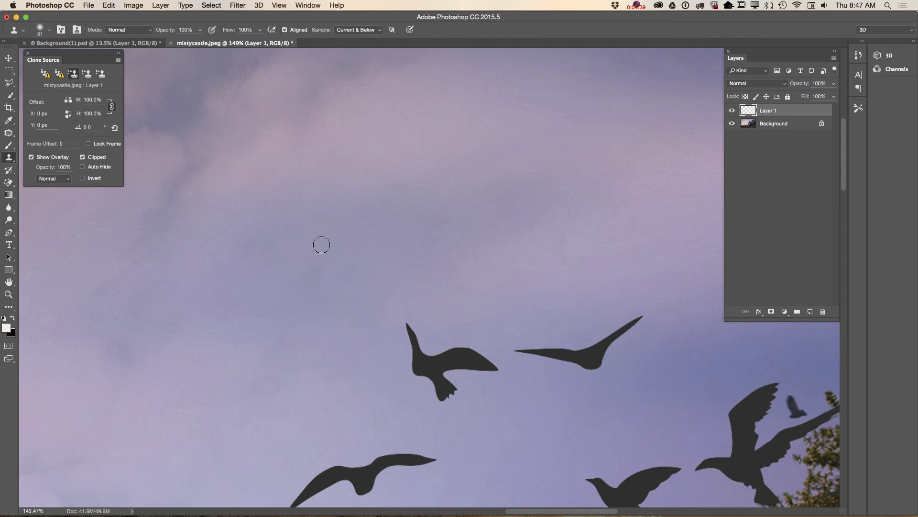
# Try cloning over the body of the gliding bird above the castle towers in mistycastle.jpeg, and undo the stroke.
pyautogui.click(9, 294)
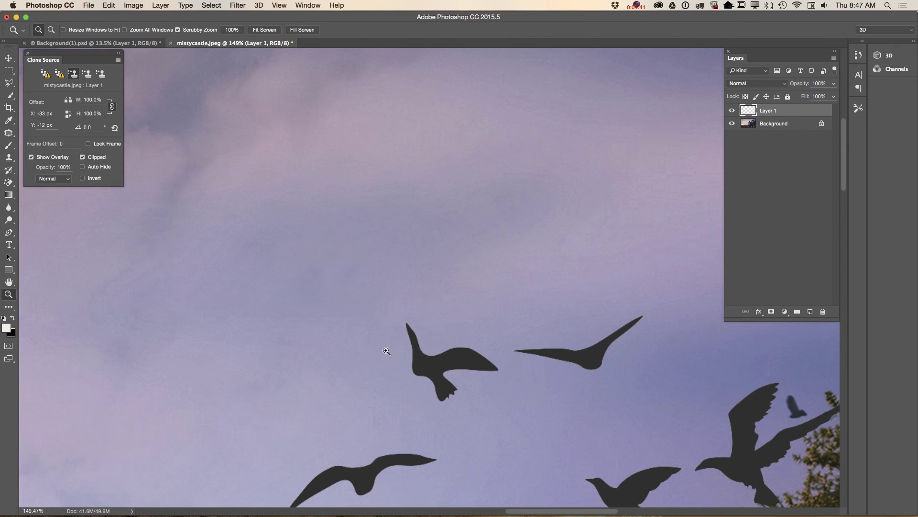
pyautogui.moveTo(386, 349); pyautogui.dragTo(365, 315)
pyautogui.moveTo(394, 436); pyautogui.dragTo(422, 427)
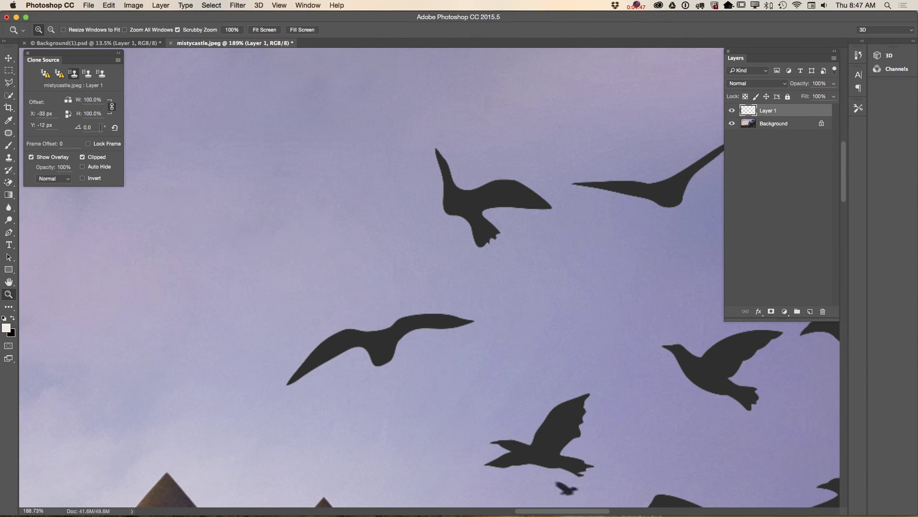
pyautogui.click(7, 158)
pyautogui.click(57, 156)
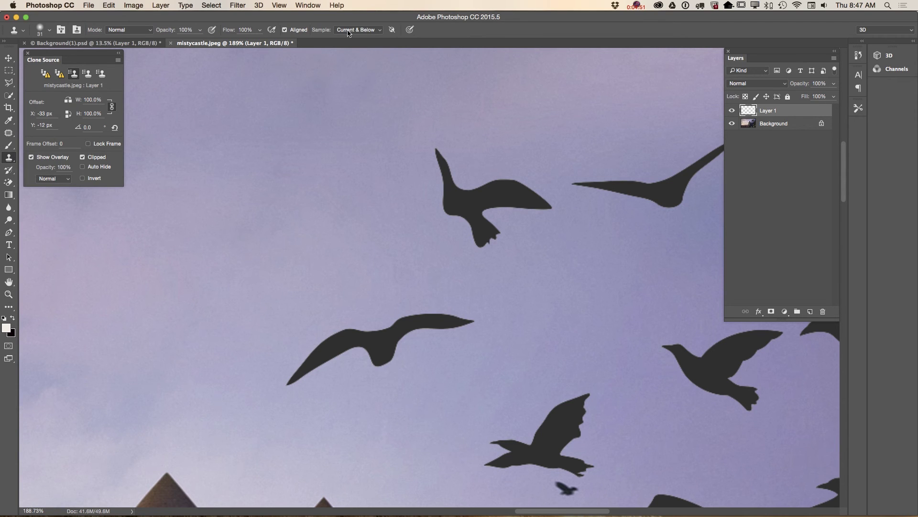
pyautogui.keyDown('alt'); pyautogui.click(423, 316); pyautogui.keyUp('alt')
pyautogui.moveTo(383, 342)
pyautogui.mouseDown()
pyautogui.moveTo(388, 330)
pyautogui.moveTo(397, 338)
pyautogui.mouseUp()
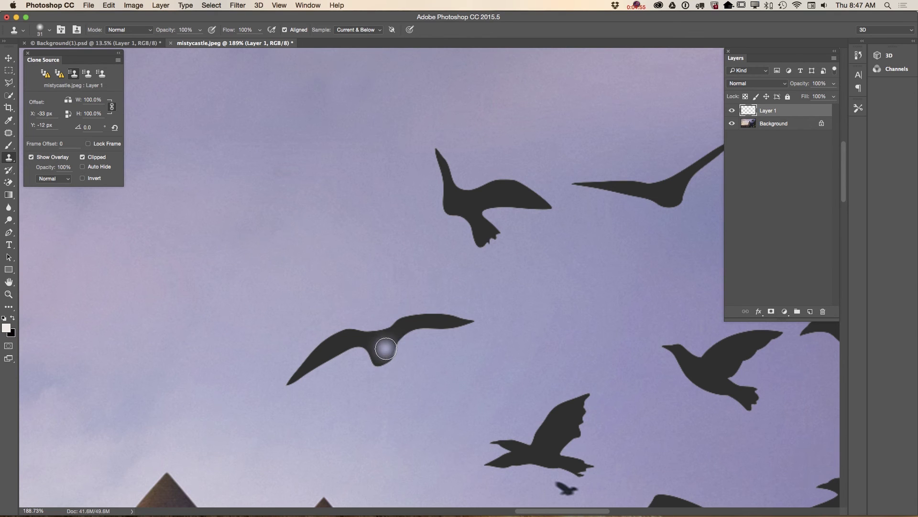
pyautogui.press('super+z')
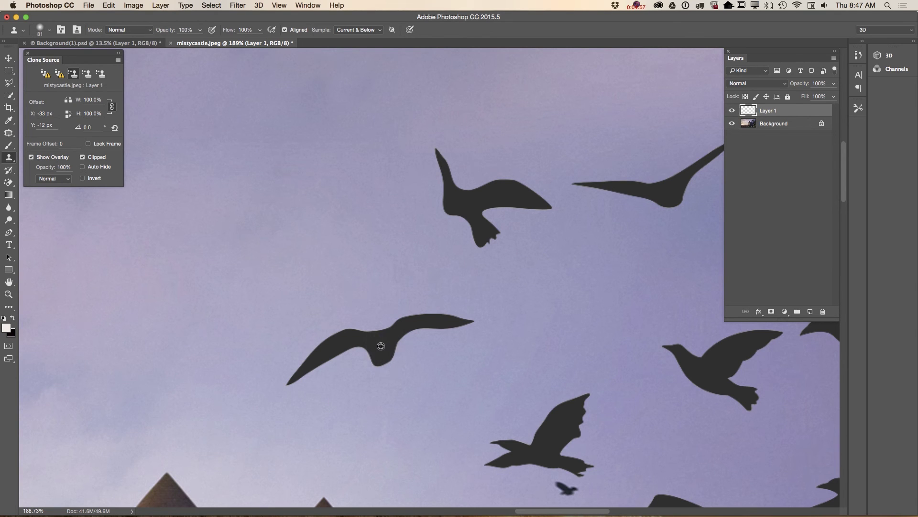
# Clone the gliding bird from mistycastle.jpeg into the pale backdrop beside the hair in Background(1).psd and give Layer 1 a layer mask.
pyautogui.click(136, 43)
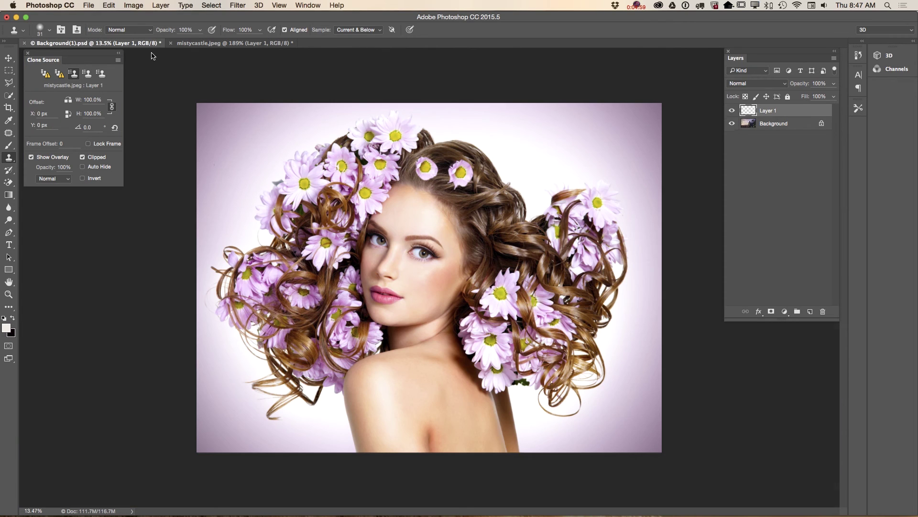
pyautogui.moveTo(533, 147)
pyautogui.mouseDown()
pyautogui.moveTo(551, 148)
pyautogui.moveTo(529, 152)
pyautogui.moveTo(545, 148)
pyautogui.moveTo(541, 157)
pyautogui.moveTo(538, 146)
pyautogui.moveTo(570, 154)
pyautogui.moveTo(593, 182)
pyautogui.moveTo(550, 172)
pyautogui.moveTo(571, 195)
pyautogui.moveTo(580, 191)
pyautogui.moveTo(531, 176)
pyautogui.moveTo(589, 194)
pyautogui.moveTo(559, 206)
pyautogui.mouseUp()
pyautogui.click(9, 294)
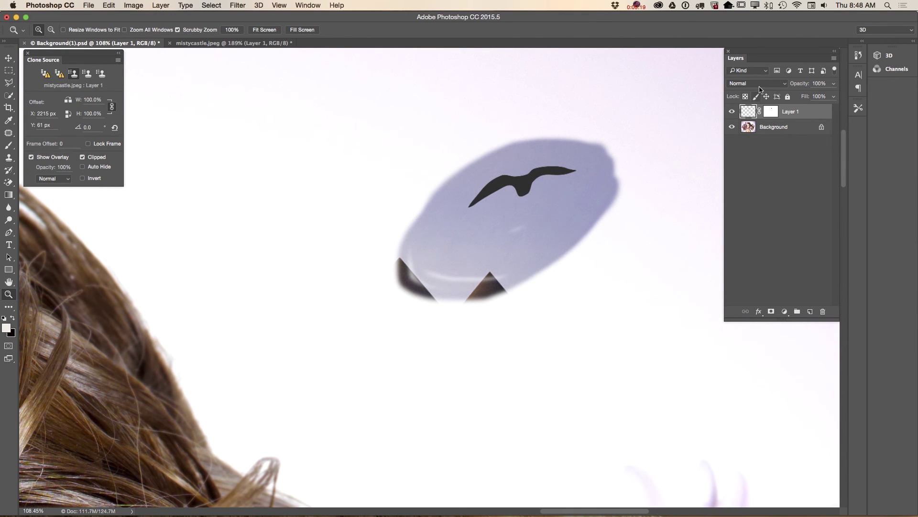
# Try the Darken, Overlay and Difference blend modes on Layer 1, and return it to Normal.
pyautogui.click(760, 90)
pyautogui.click(752, 90)
pyautogui.click(760, 86)
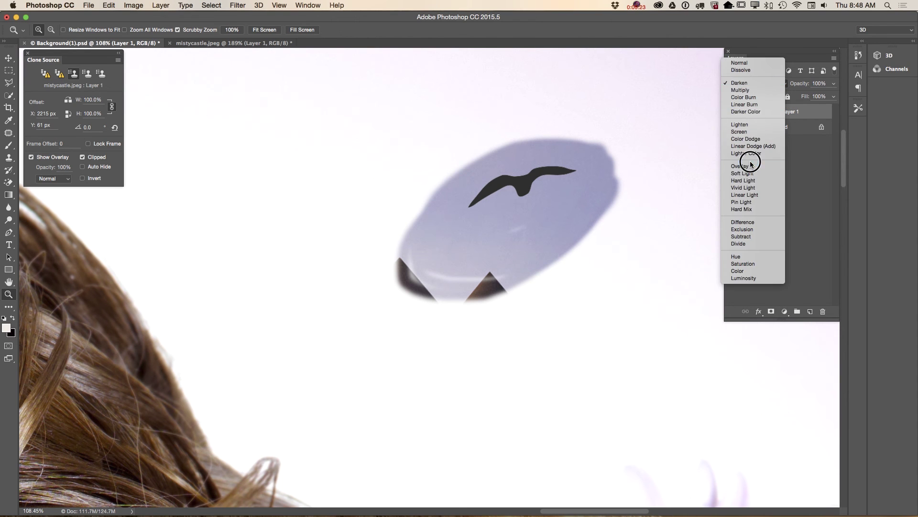
pyautogui.click(748, 147)
pyautogui.click(754, 86)
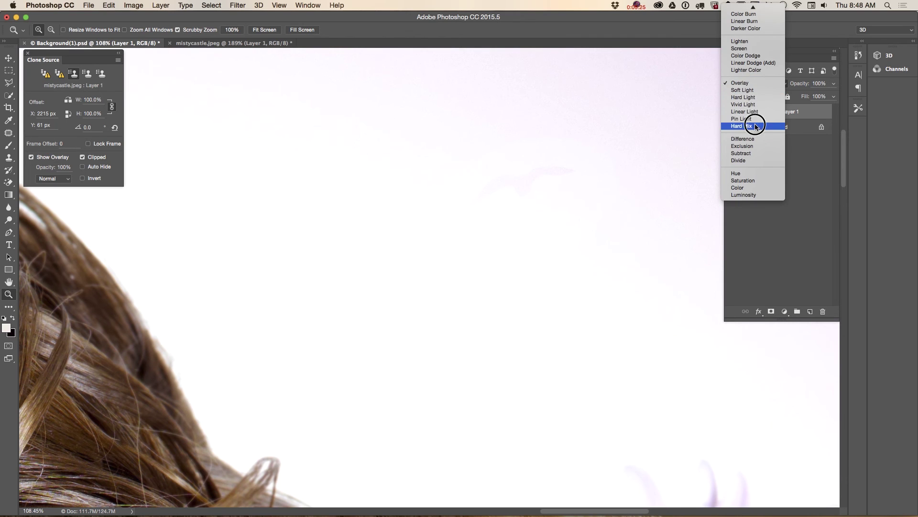
pyautogui.click(751, 136)
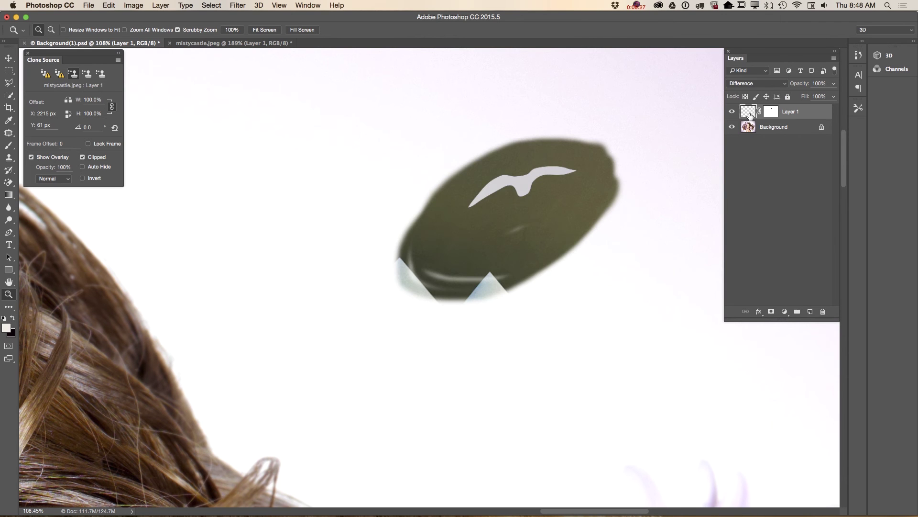
pyautogui.click(760, 90)
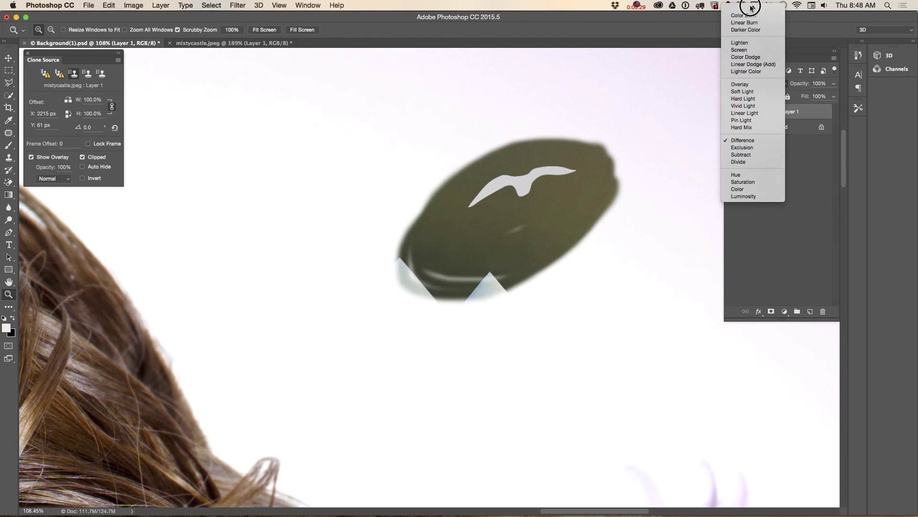
pyautogui.click(751, 13)
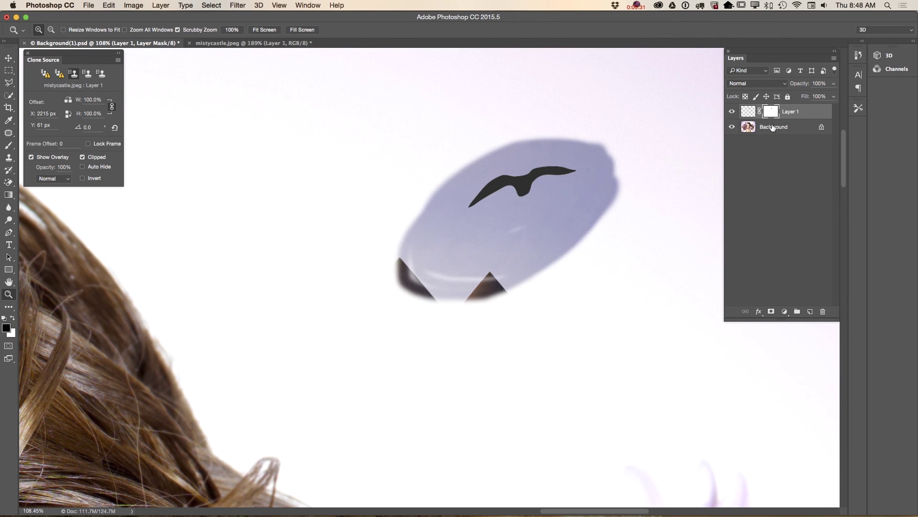
# On Layer 1's mask, hide the sky around the cloned bird with soft black brushes of 70 and 38 px, and restore some around one wing with white.
pyautogui.click(12, 149)
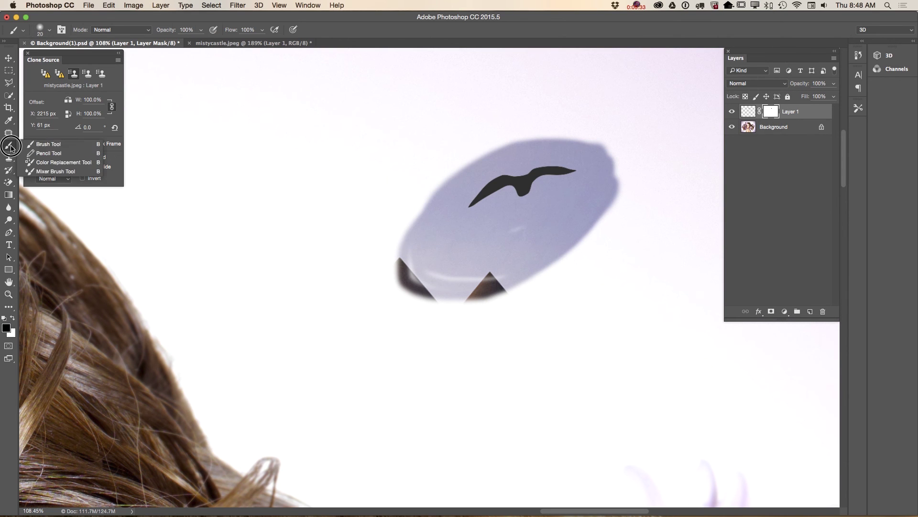
pyautogui.moveTo(11, 149); pyautogui.dragTo(46, 147)
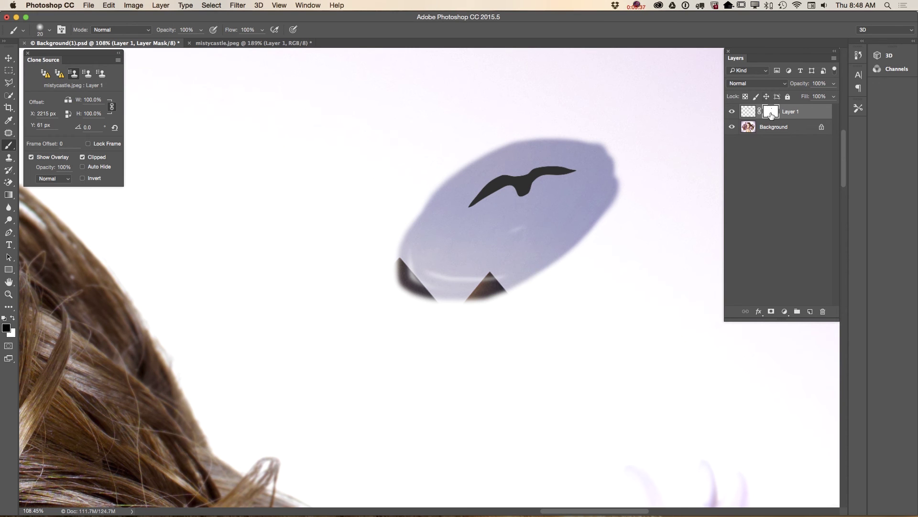
pyautogui.moveTo(568, 213)
pyautogui.mouseDown()
pyautogui.moveTo(527, 238)
pyautogui.moveTo(498, 228)
pyautogui.moveTo(543, 225)
pyautogui.mouseUp()
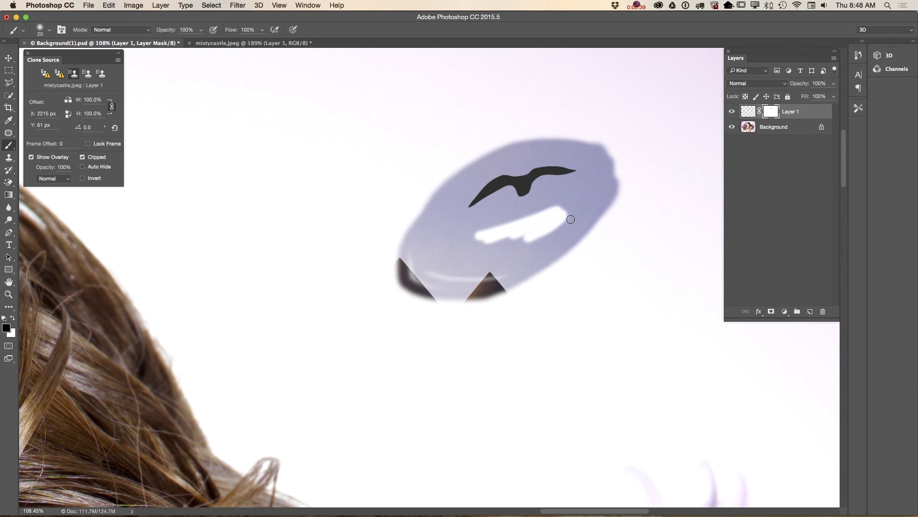
pyautogui.rightClick(571, 220)
pyautogui.moveTo(493, 286)
pyautogui.mouseDown()
pyautogui.moveTo(510, 268)
pyautogui.moveTo(415, 287)
pyautogui.moveTo(428, 268)
pyautogui.moveTo(403, 266)
pyautogui.moveTo(394, 291)
pyautogui.moveTo(434, 248)
pyautogui.moveTo(405, 234)
pyautogui.moveTo(423, 222)
pyautogui.moveTo(441, 218)
pyautogui.moveTo(475, 267)
pyautogui.moveTo(508, 230)
pyautogui.moveTo(502, 219)
pyautogui.moveTo(481, 246)
pyautogui.moveTo(563, 233)
pyautogui.moveTo(569, 245)
pyautogui.moveTo(544, 269)
pyautogui.moveTo(589, 215)
pyautogui.moveTo(554, 200)
pyautogui.moveTo(595, 200)
pyautogui.moveTo(546, 213)
pyautogui.moveTo(519, 137)
pyautogui.moveTo(496, 148)
pyautogui.mouseUp()
pyautogui.rightClick(589, 105)
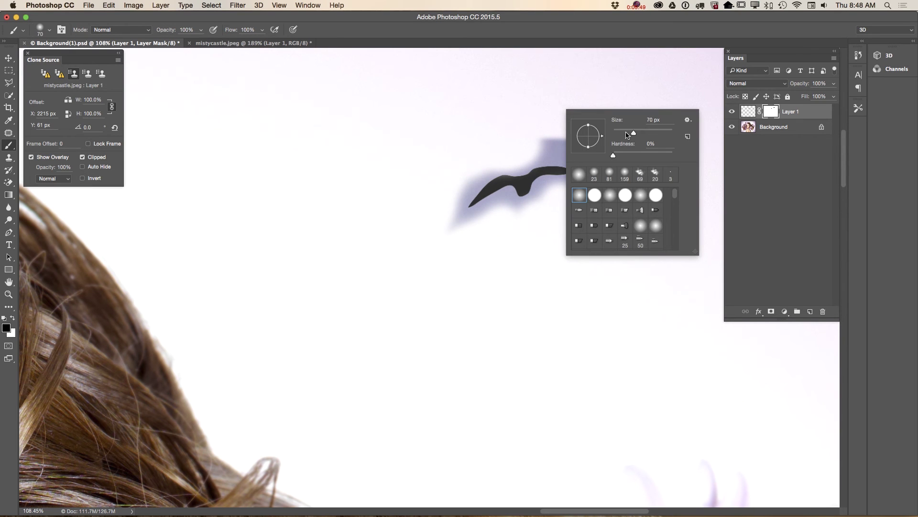
pyautogui.click(557, 144)
pyautogui.moveTo(557, 144)
pyautogui.mouseDown()
pyautogui.moveTo(468, 176)
pyautogui.moveTo(478, 172)
pyautogui.moveTo(460, 193)
pyautogui.moveTo(481, 176)
pyautogui.moveTo(443, 223)
pyautogui.moveTo(469, 221)
pyautogui.moveTo(456, 211)
pyautogui.moveTo(490, 216)
pyautogui.moveTo(503, 200)
pyautogui.moveTo(473, 216)
pyautogui.moveTo(465, 202)
pyautogui.moveTo(523, 212)
pyautogui.moveTo(509, 196)
pyautogui.moveTo(532, 207)
pyautogui.moveTo(549, 200)
pyautogui.moveTo(544, 188)
pyautogui.moveTo(615, 172)
pyautogui.moveTo(609, 159)
pyautogui.moveTo(589, 171)
pyautogui.moveTo(569, 139)
pyautogui.moveTo(562, 155)
pyautogui.moveTo(525, 162)
pyautogui.moveTo(595, 159)
pyautogui.moveTo(570, 153)
pyautogui.moveTo(626, 180)
pyautogui.moveTo(611, 142)
pyautogui.moveTo(608, 171)
pyautogui.moveTo(536, 191)
pyautogui.moveTo(514, 207)
pyautogui.mouseUp()
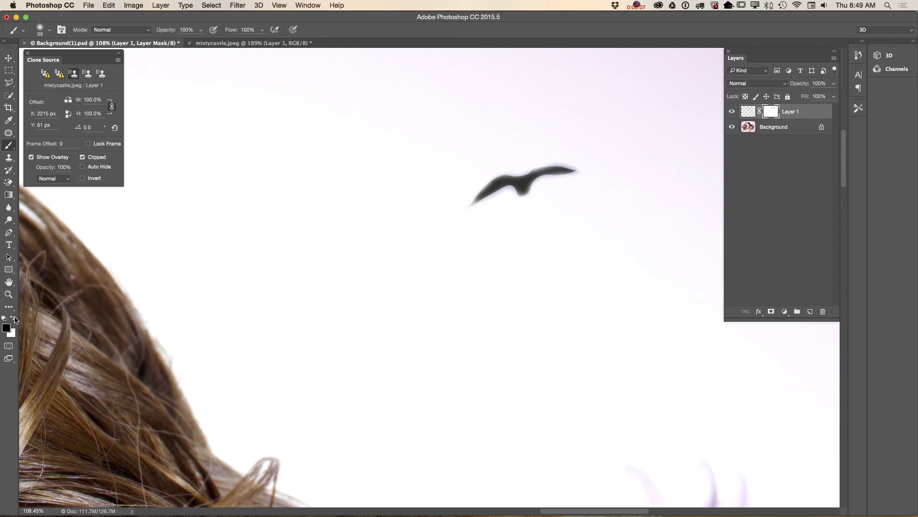
pyautogui.moveTo(555, 171); pyautogui.dragTo(524, 182)
pyautogui.click(8, 294)
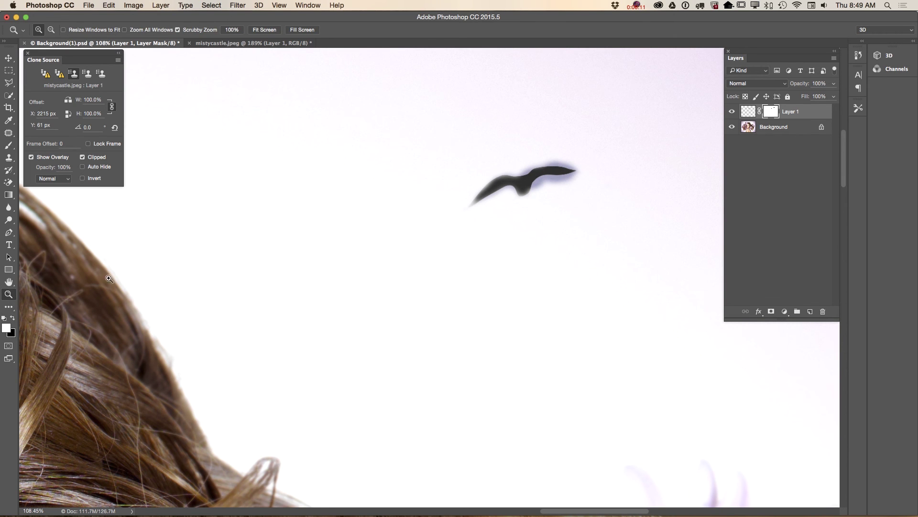
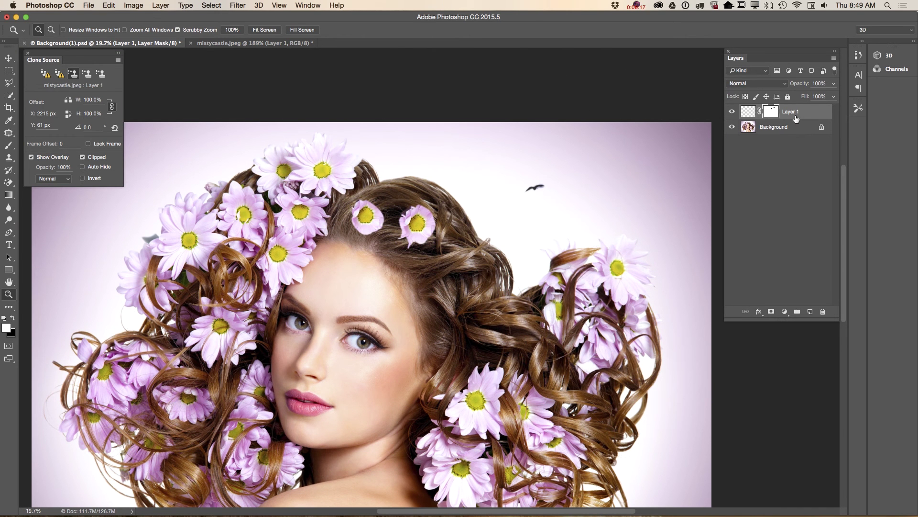
# Delete Layer 1 with its clones and mask, and add a new empty layer above the Background of Background(1).psd.
pyautogui.moveTo(802, 118); pyautogui.dragTo(822, 311)
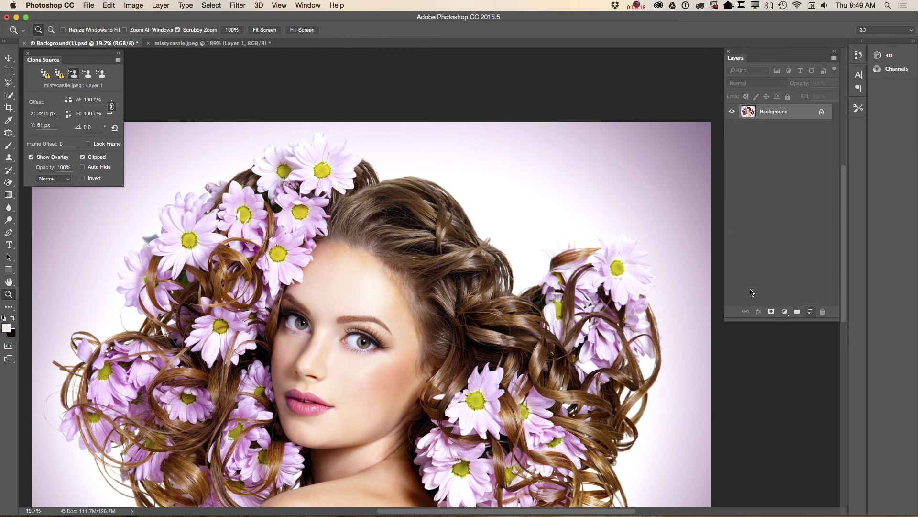
pyautogui.click(45, 73)
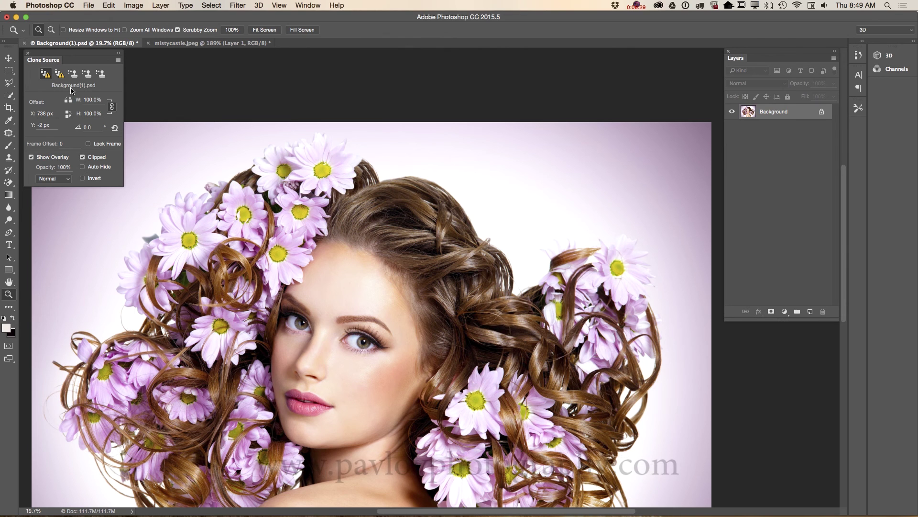
pyautogui.click(9, 158)
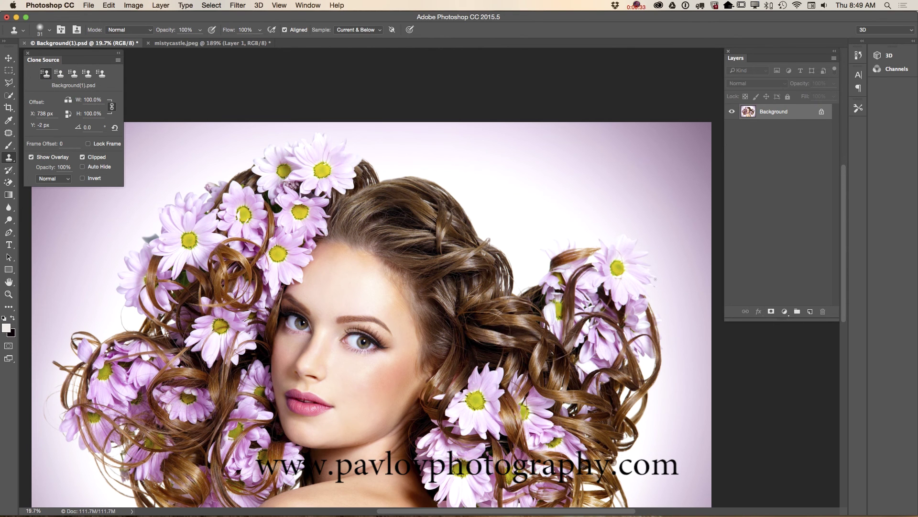
pyautogui.click(810, 311)
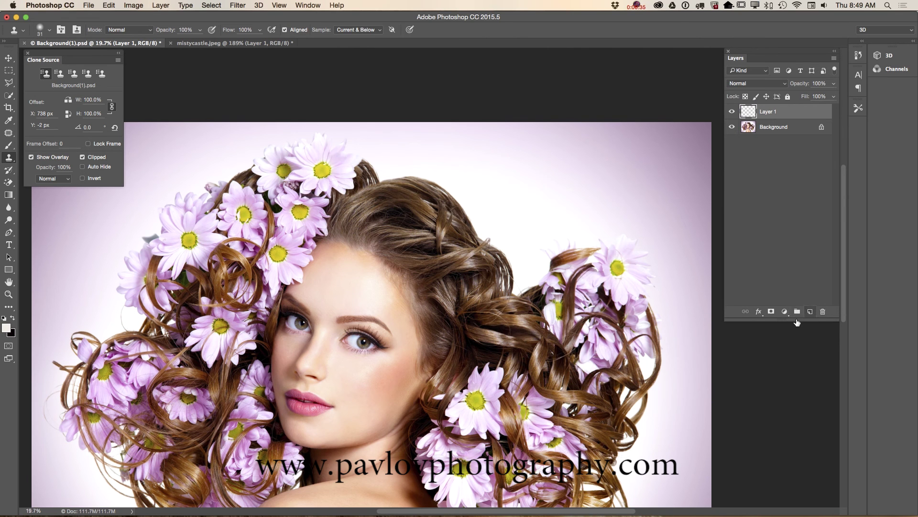
# Sample the centre of the daisy beside the hairline as the first clone source and clone part of it into the hair above the forehead.
pyautogui.click(8, 294)
pyautogui.moveTo(249, 198); pyautogui.dragTo(250, 198)
pyautogui.click(9, 158)
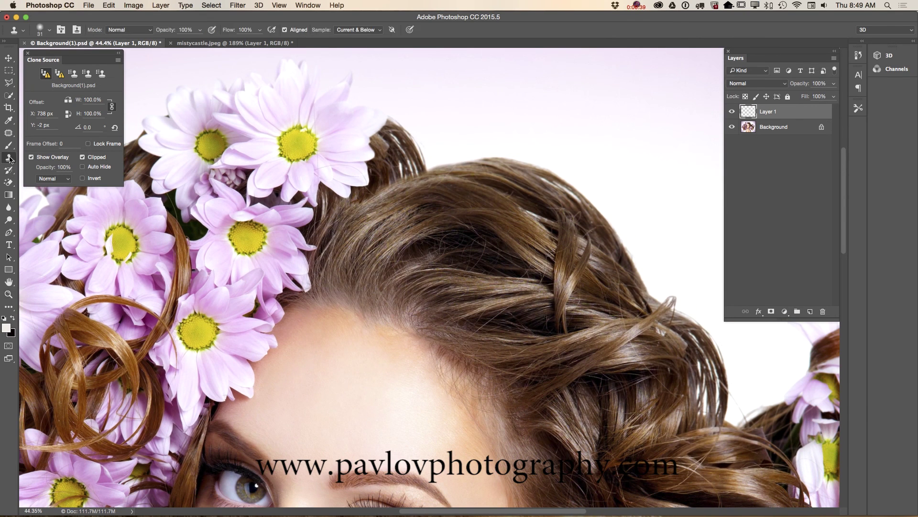
pyautogui.click(46, 74)
pyautogui.keyDown('alt'); pyautogui.click(254, 241); pyautogui.keyUp('alt')
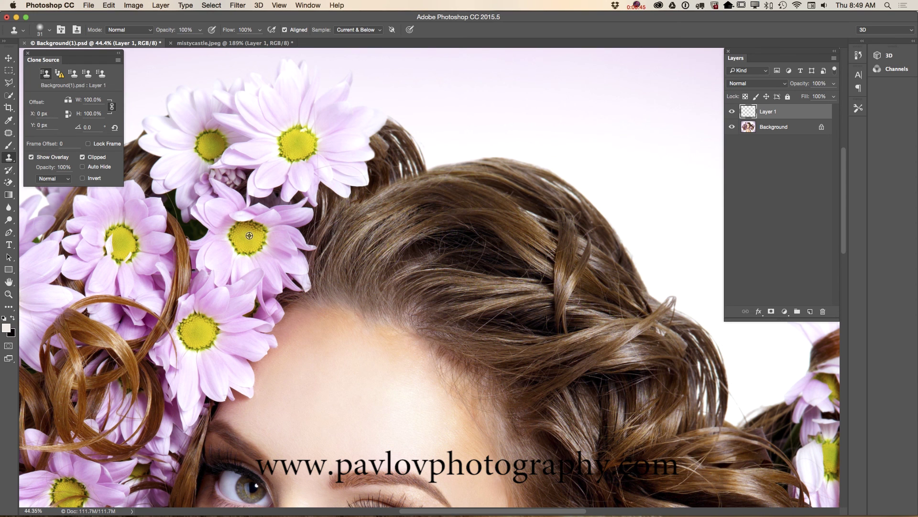
pyautogui.click(301, 243)
pyautogui.moveTo(395, 228)
pyautogui.mouseDown()
pyautogui.moveTo(377, 247)
pyautogui.moveTo(385, 233)
pyautogui.moveTo(386, 250)
pyautogui.moveTo(390, 233)
pyautogui.moveTo(378, 259)
pyautogui.moveTo(400, 228)
pyautogui.moveTo(393, 261)
pyautogui.moveTo(405, 235)
pyautogui.moveTo(408, 253)
pyautogui.moveTo(389, 262)
pyautogui.moveTo(413, 228)
pyautogui.moveTo(370, 257)
pyautogui.moveTo(399, 233)
pyautogui.mouseUp()
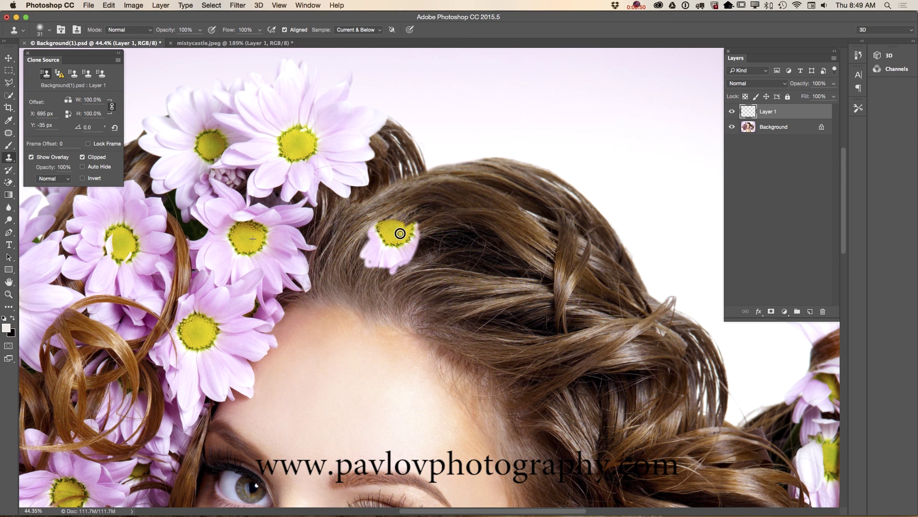
# Sample the brown curl among the daisies as the second clone source and clone part of it into the hair beside the cloned daisy.
pyautogui.click(59, 73)
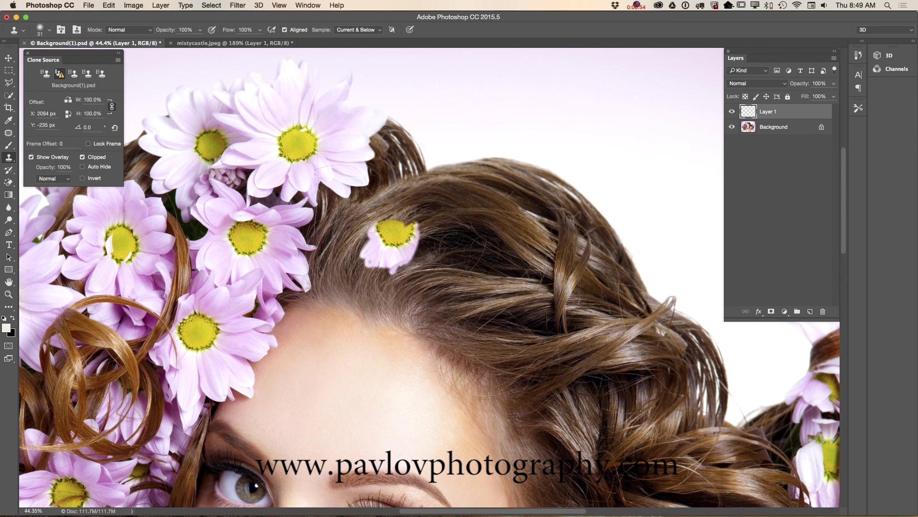
pyautogui.keyDown('alt'); pyautogui.click(99, 333); pyautogui.keyUp('alt')
pyautogui.moveTo(490, 232)
pyautogui.mouseDown()
pyautogui.moveTo(448, 250)
pyautogui.moveTo(471, 224)
pyautogui.moveTo(443, 225)
pyautogui.moveTo(453, 207)
pyautogui.moveTo(436, 234)
pyautogui.moveTo(476, 245)
pyautogui.moveTo(552, 242)
pyautogui.mouseUp()
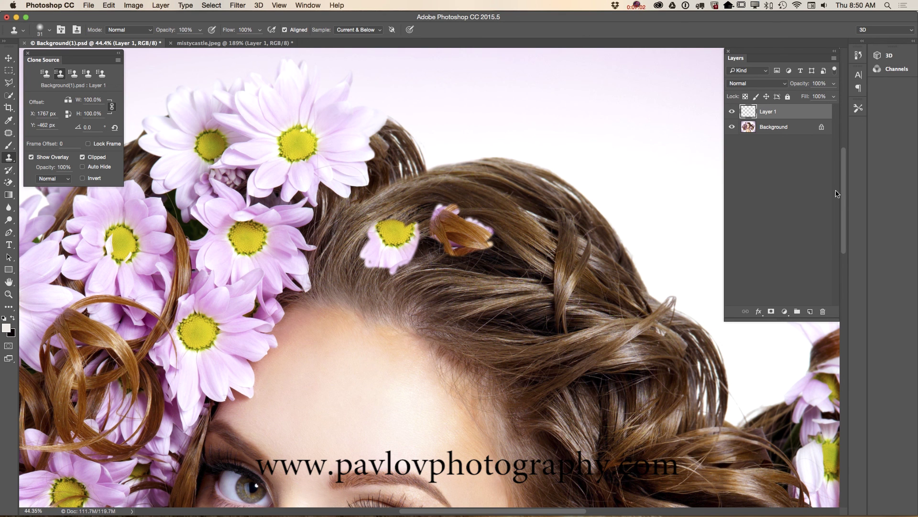
# Sample the woman's eye nearest the braided hair as the third clone source and clone it onto the forehead above the eyebrow.
pyautogui.moveTo(843, 185); pyautogui.dragTo(843, 224)
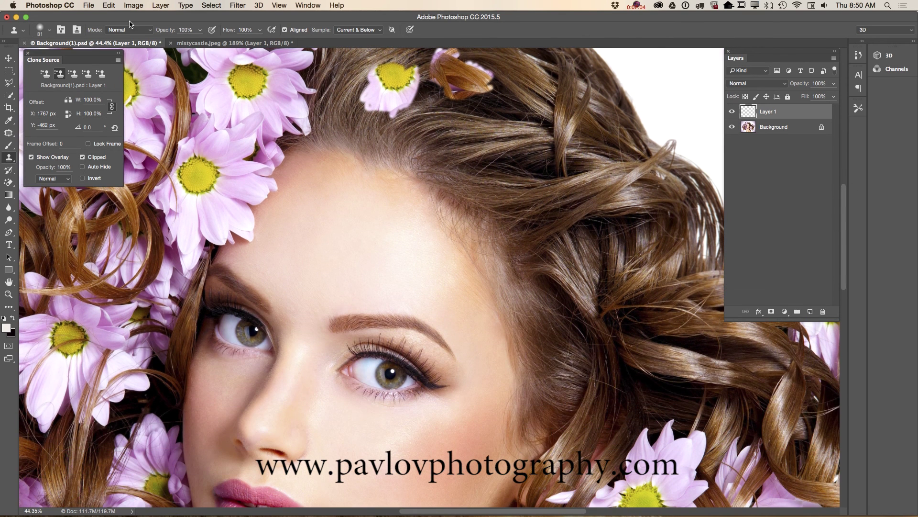
pyautogui.click(73, 74)
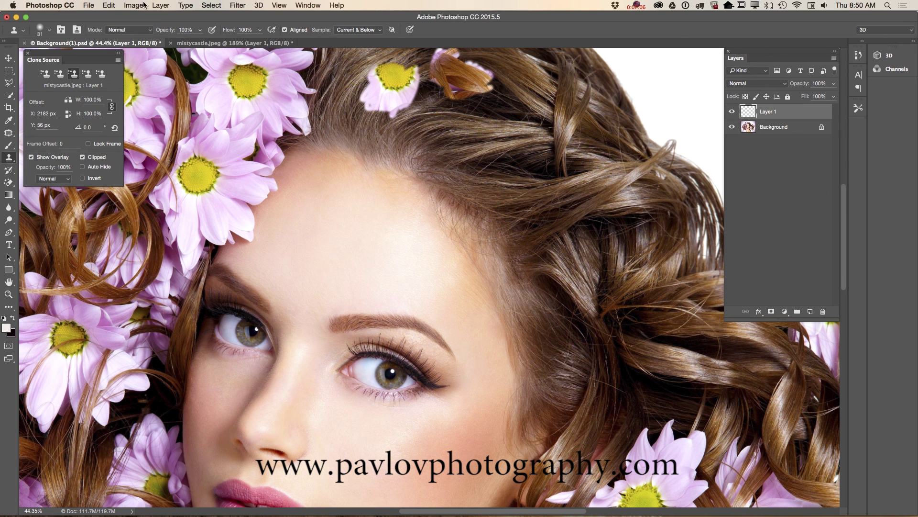
pyautogui.keyDown('alt'); pyautogui.click(391, 374); pyautogui.keyUp('alt')
pyautogui.moveTo(410, 288)
pyautogui.mouseDown()
pyautogui.moveTo(431, 283)
pyautogui.moveTo(392, 288)
pyautogui.moveTo(370, 280)
pyautogui.moveTo(427, 285)
pyautogui.moveTo(420, 299)
pyautogui.moveTo(390, 301)
pyautogui.moveTo(366, 287)
pyautogui.moveTo(382, 268)
pyautogui.moveTo(435, 277)
pyautogui.moveTo(361, 269)
pyautogui.moveTo(441, 293)
pyautogui.moveTo(434, 281)
pyautogui.moveTo(387, 270)
pyautogui.mouseUp()
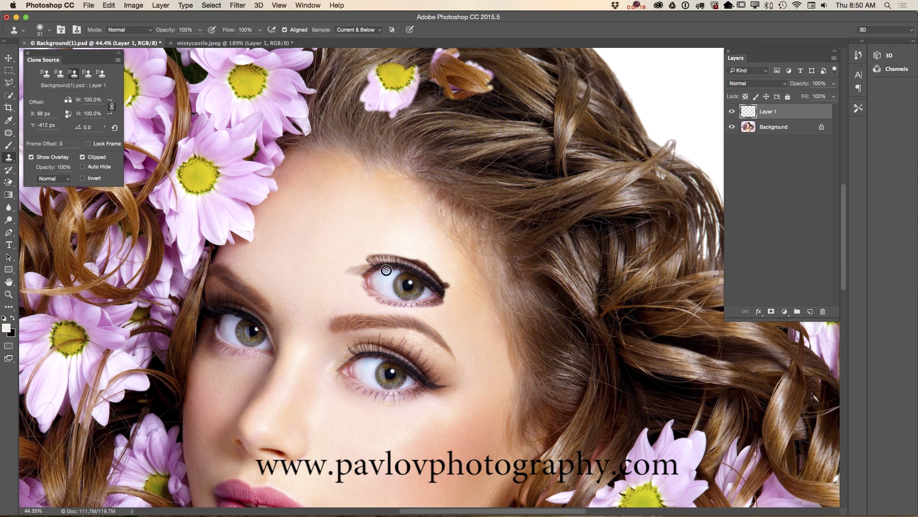
# Extend the cloned daisy's petals using the first clone source, and extend the cloned curl beside it using the second.
pyautogui.click(45, 73)
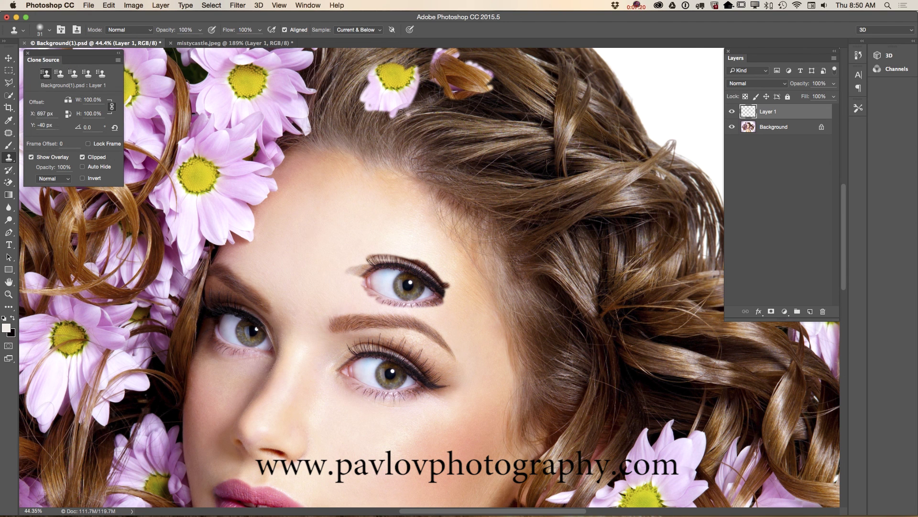
pyautogui.moveTo(386, 80)
pyautogui.mouseDown()
pyautogui.moveTo(395, 60)
pyautogui.moveTo(363, 79)
pyautogui.moveTo(383, 58)
pyautogui.moveTo(372, 56)
pyautogui.moveTo(373, 81)
pyautogui.moveTo(397, 56)
pyautogui.moveTo(392, 75)
pyautogui.moveTo(399, 64)
pyautogui.moveTo(411, 86)
pyautogui.moveTo(396, 49)
pyautogui.moveTo(372, 67)
pyautogui.mouseUp()
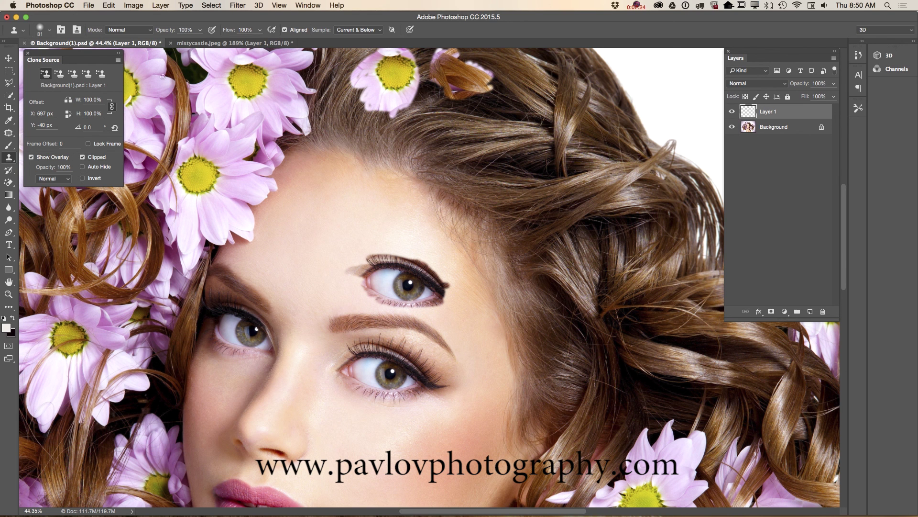
pyautogui.click(60, 74)
pyautogui.moveTo(449, 94)
pyautogui.mouseDown()
pyautogui.moveTo(485, 100)
pyautogui.moveTo(495, 85)
pyautogui.moveTo(472, 108)
pyautogui.moveTo(503, 88)
pyautogui.moveTo(505, 99)
pyautogui.moveTo(522, 102)
pyautogui.moveTo(500, 75)
pyautogui.moveTo(506, 123)
pyautogui.mouseUp()
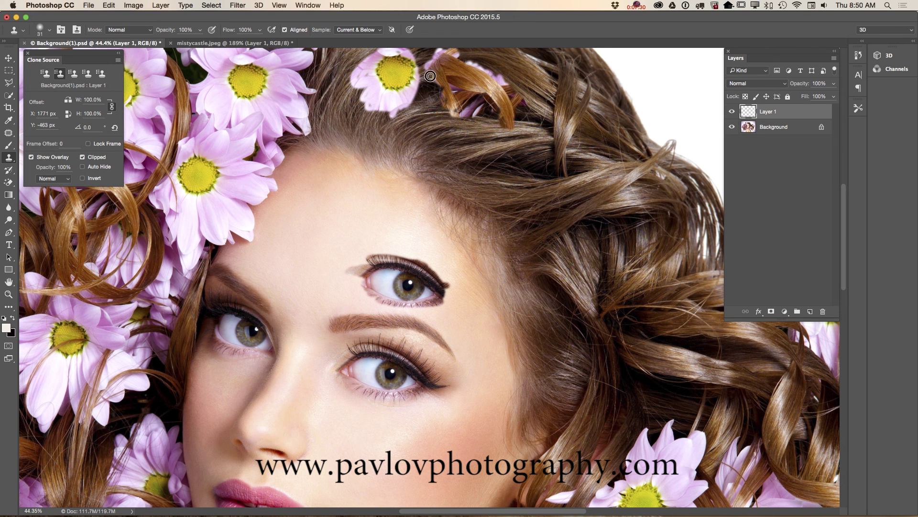
# Extend the lashes and corners of the cloned forehead eye using the third clone source, and fit the whole portrait in view.
pyautogui.click(72, 74)
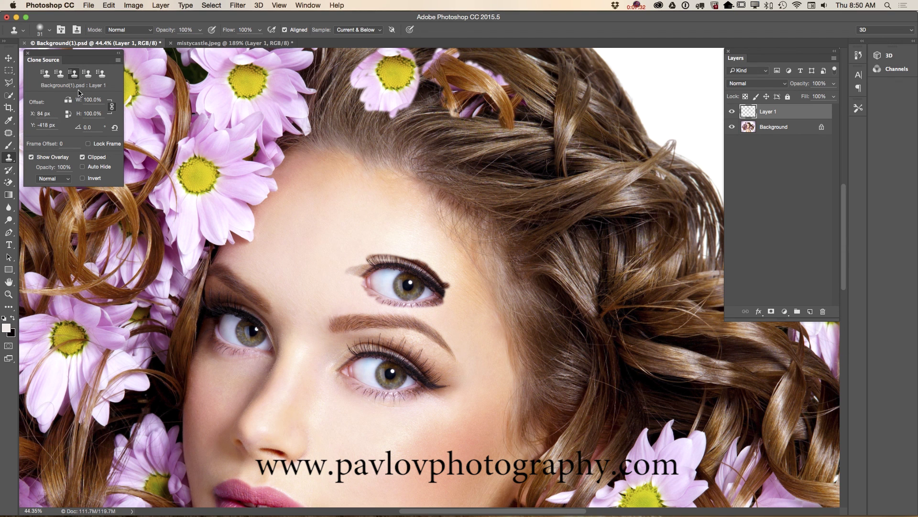
pyautogui.moveTo(382, 273)
pyautogui.mouseDown()
pyautogui.moveTo(347, 276)
pyautogui.moveTo(390, 255)
pyautogui.moveTo(391, 279)
pyautogui.moveTo(352, 275)
pyautogui.moveTo(363, 297)
pyautogui.moveTo(377, 297)
pyautogui.moveTo(368, 283)
pyautogui.moveTo(430, 311)
pyautogui.moveTo(448, 306)
pyautogui.moveTo(438, 280)
pyautogui.moveTo(395, 257)
pyautogui.moveTo(452, 289)
pyautogui.moveTo(394, 254)
pyautogui.moveTo(370, 257)
pyautogui.moveTo(438, 285)
pyautogui.mouseUp()
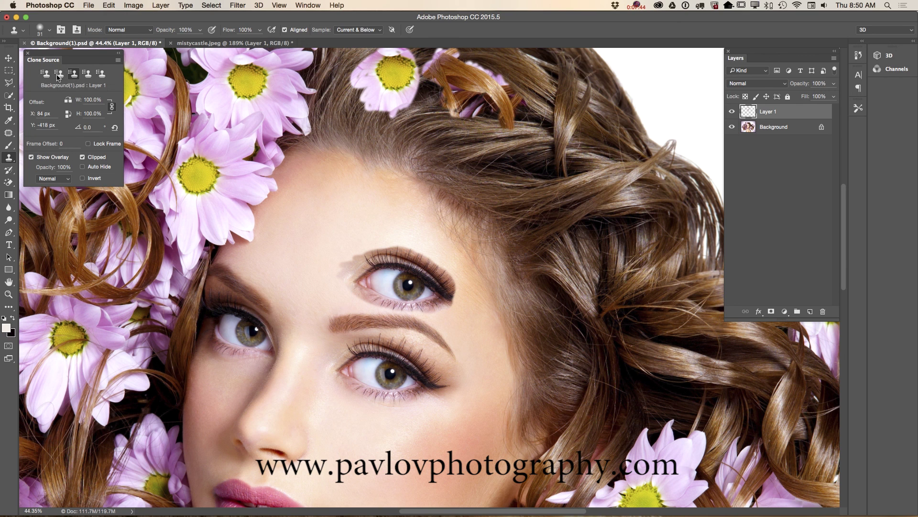
pyautogui.click(8, 294)
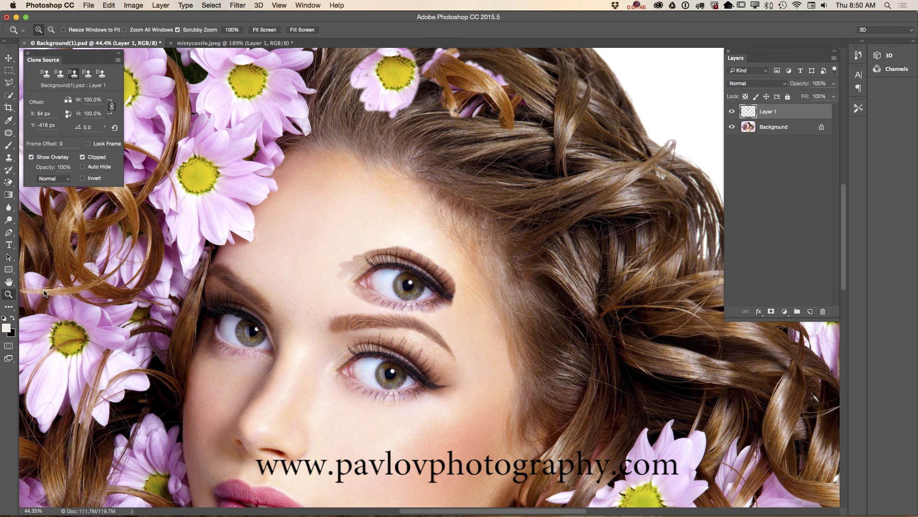
pyautogui.press('super+0')
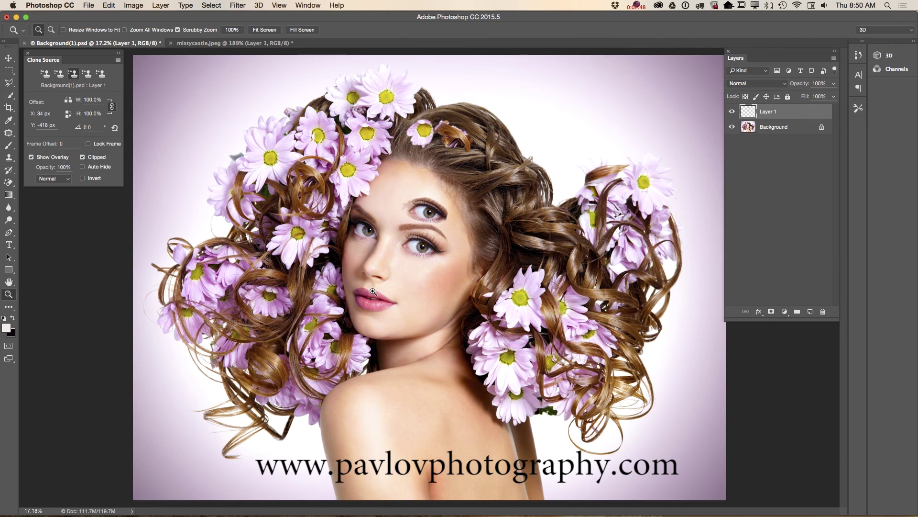